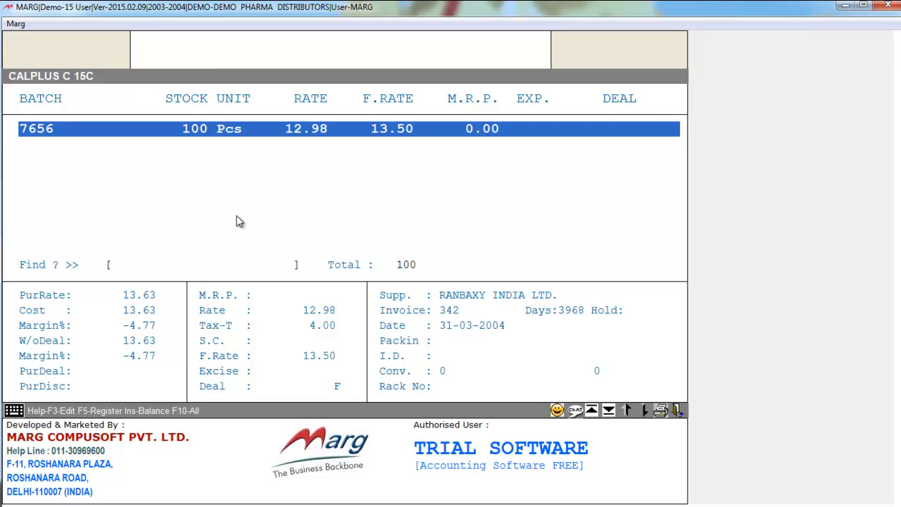
Step: Start a purchase entry dated 31-03-2004 for RANBAXY INDIA LTD. with bill number 343
key(Escape)
key(alt+p)
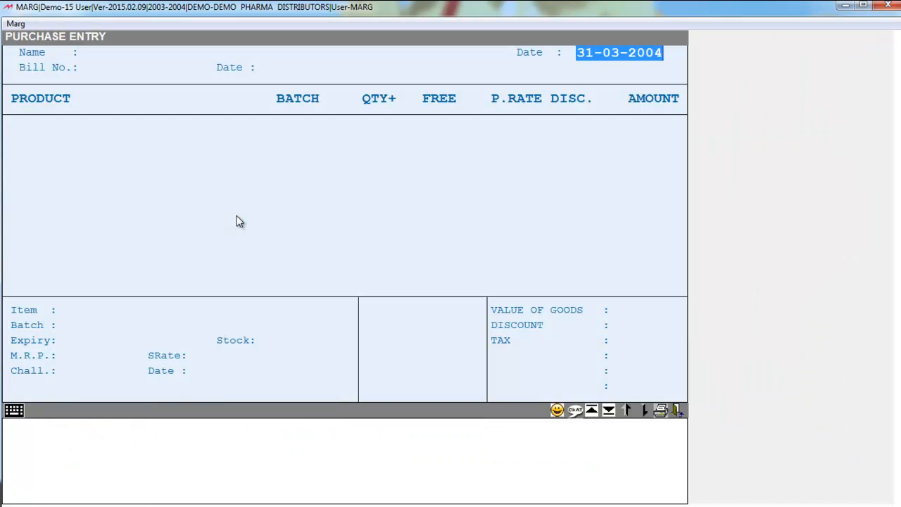
key(Return)
key(Return)
key(Return)
text(343)
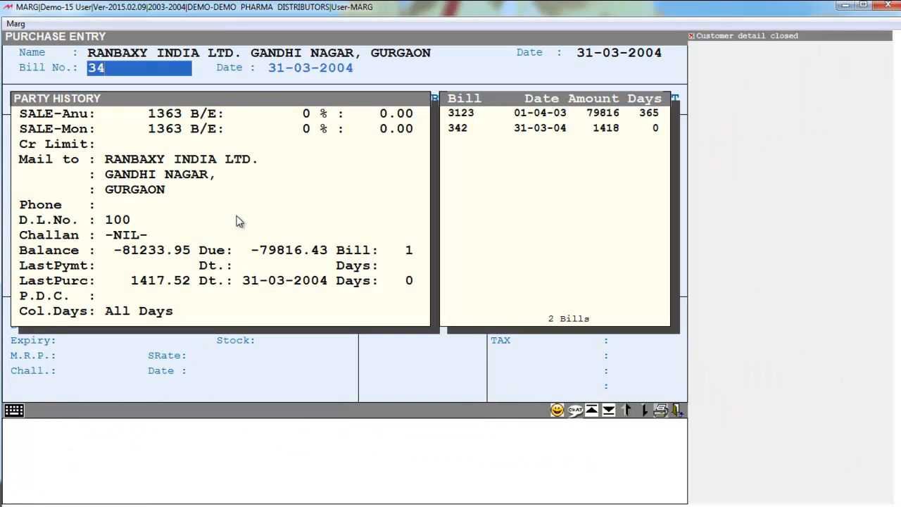
key(Return)
key(Return)
Step: Add CALPLUS C 15C to the purchase bill under batch 1234, leaving the expiry blank
key(Return)
text(CAL)
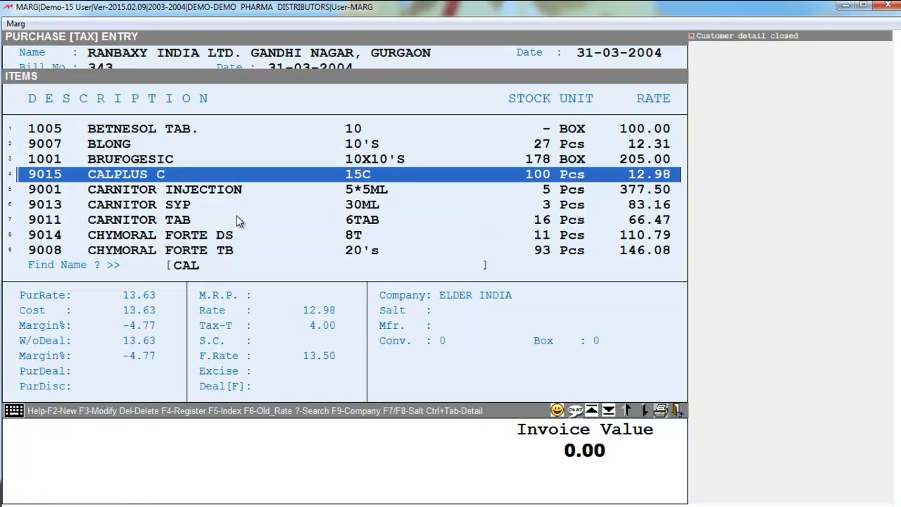
key(Return)
text(1234)
key(Return)
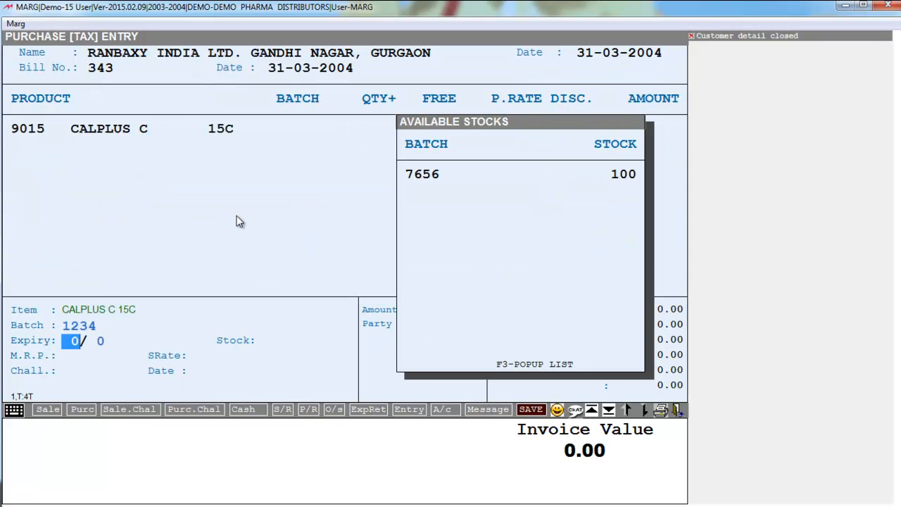
key(Return)
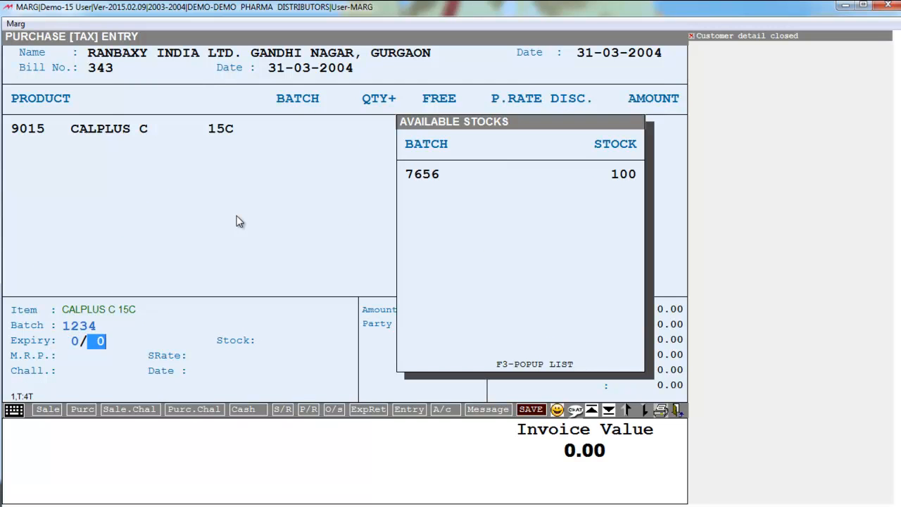
key(Return)
Step: Set the CALPLUS C quantity to 200 and purchase rate to 15.00, accepting the batch details
text(200)
key(Return)
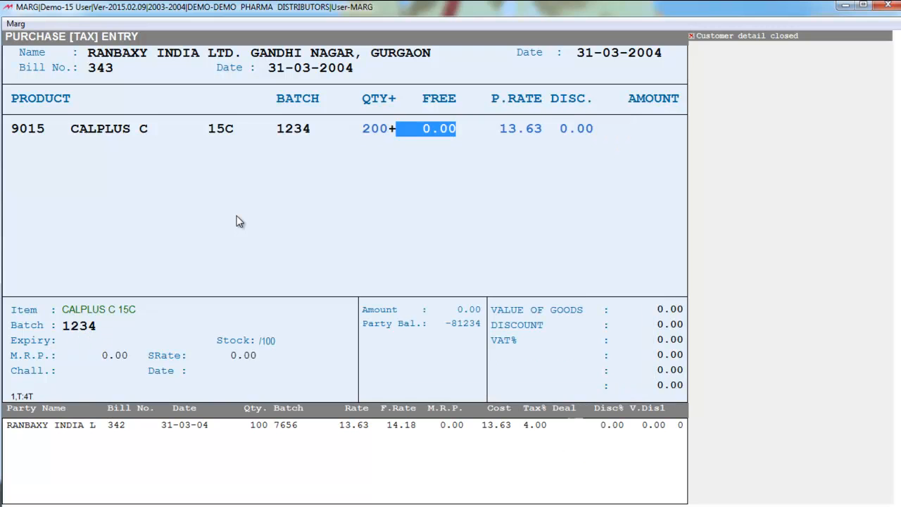
key(Return)
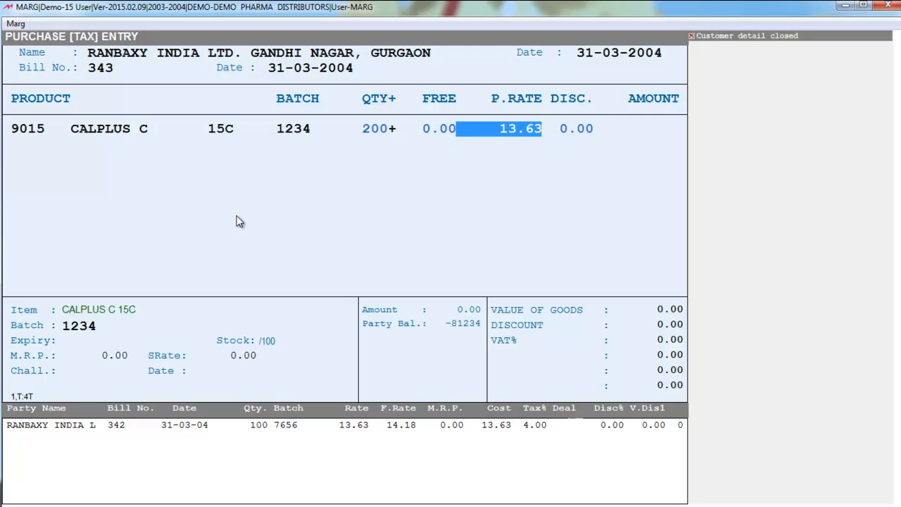
text(15 .)
key(Return)
key(Return)
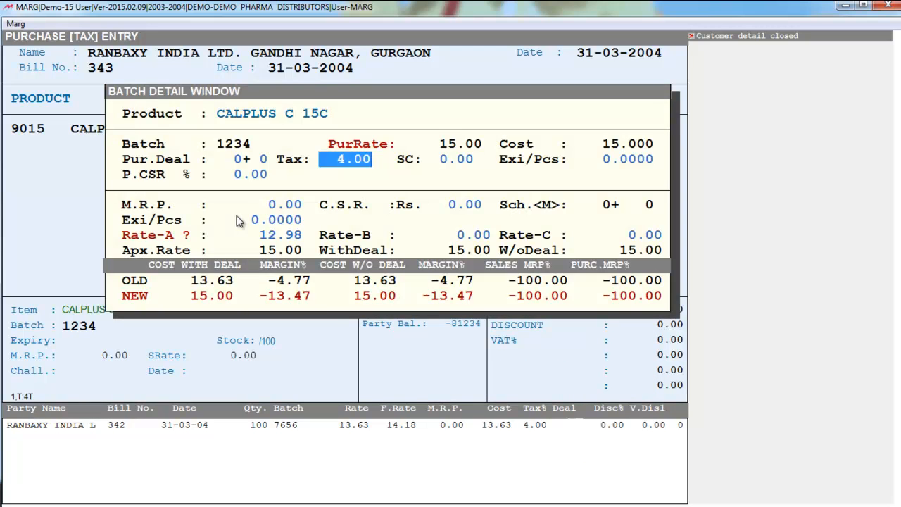
key(Return)
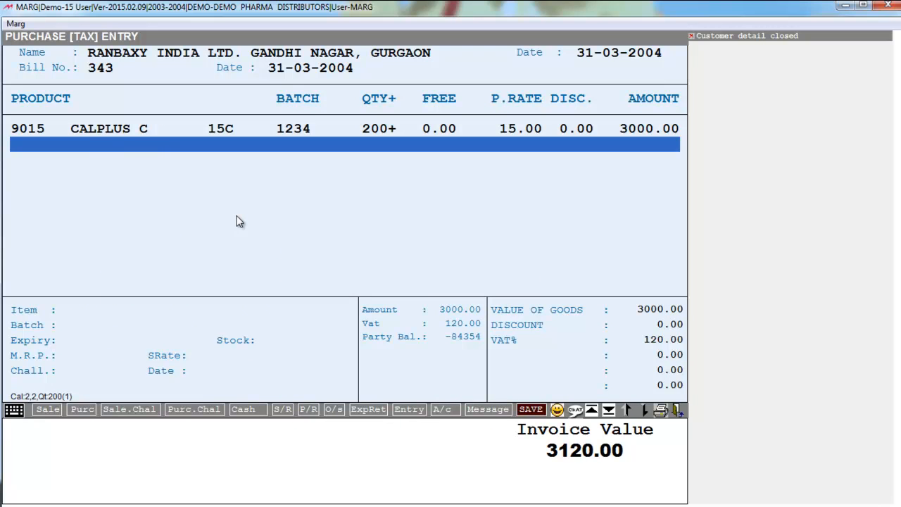
Step: Save the purchase bill without checking the VAT summary or rates, and leave purchase entry
key(Escape)
key(Return)
key(Right)
key(Right)
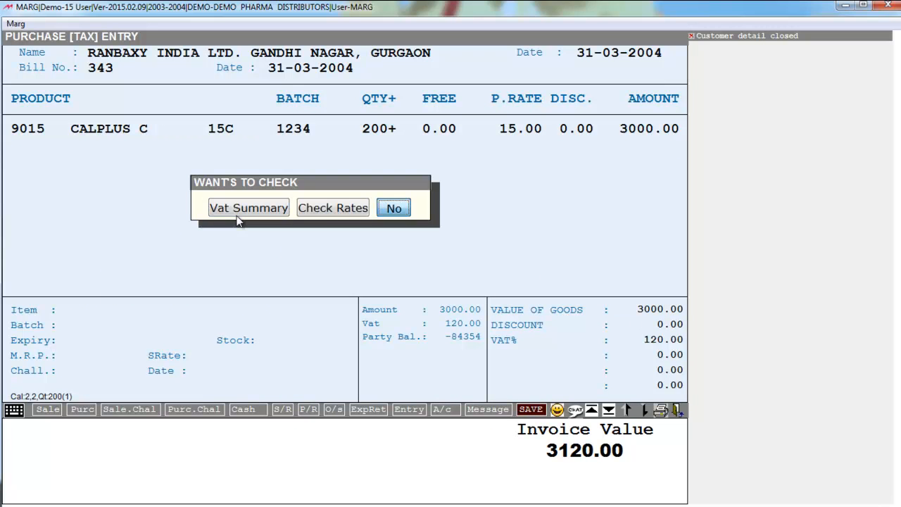
key(Return)
key(Return)
key(Return)
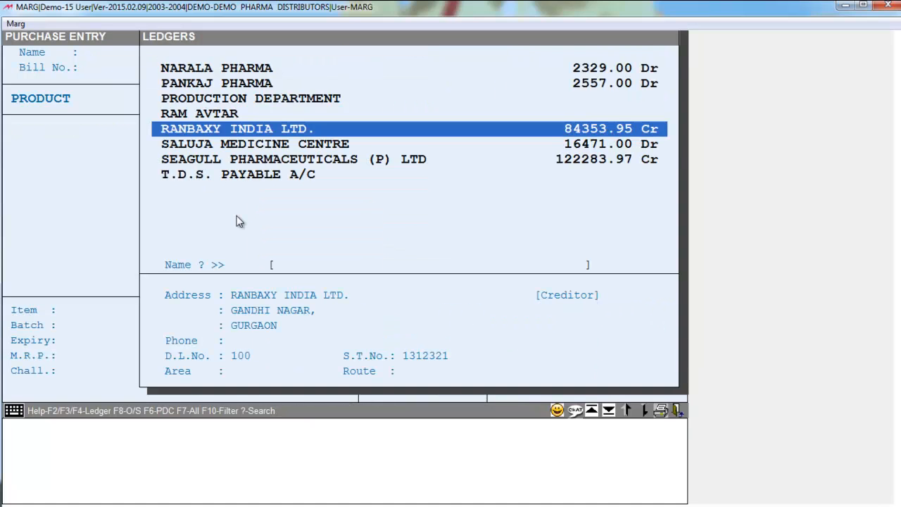
key(Escape)
key(Escape)
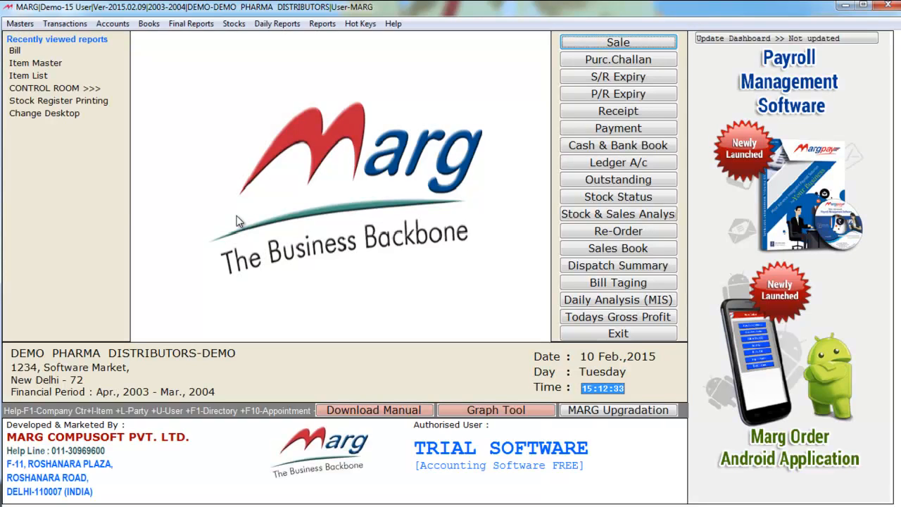
Step: Open the batch list of CALPLUS C 15C from the item master
key(alt+m)
key(Down)
key(Down)
key(Right)
key(Down)
key(Up)
key(Return)
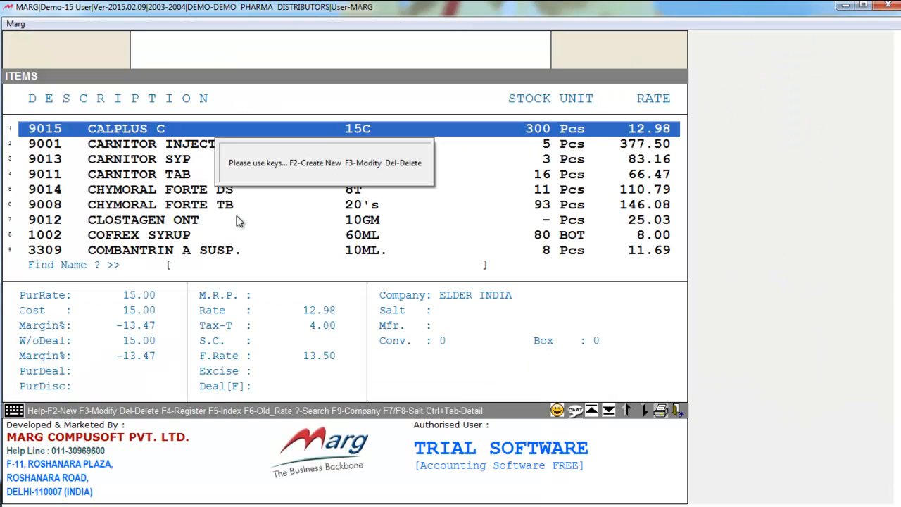
text(CAL)
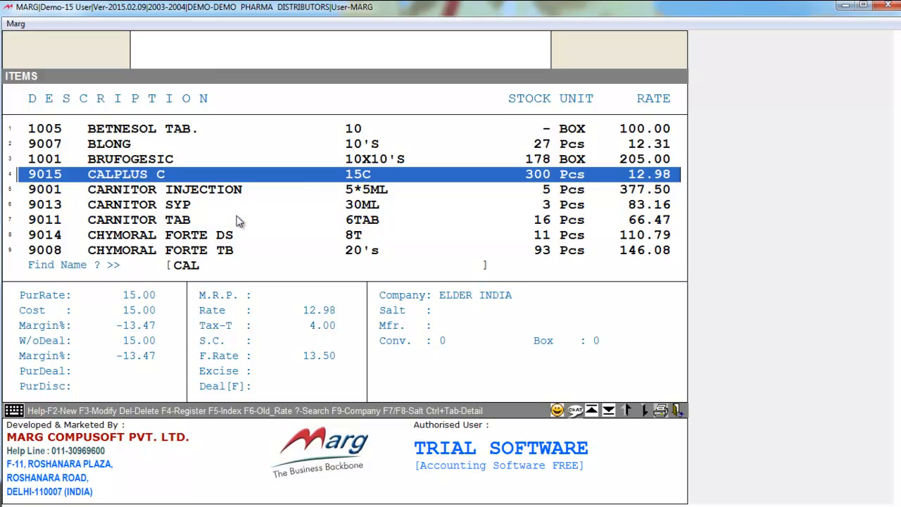
key(Return)
key(Right)
key(Return)
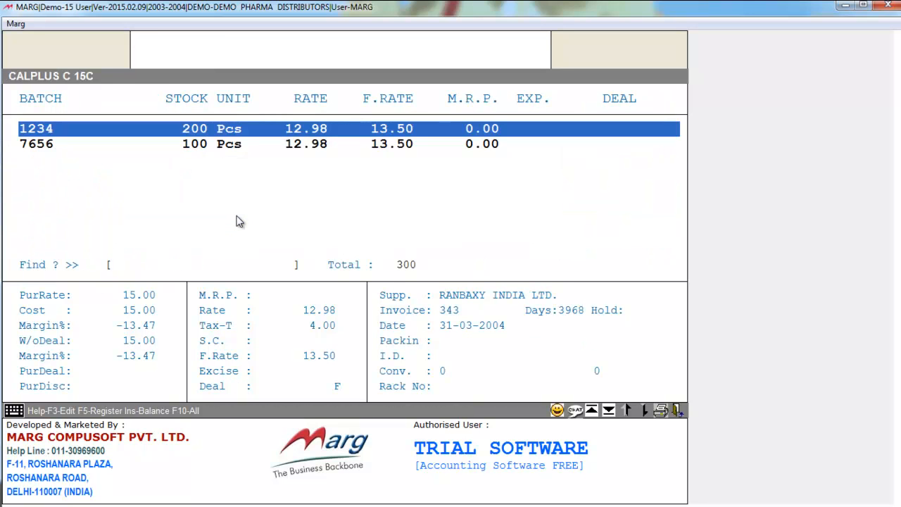
Step: Compare the stock and purchase details of batches 1234 and 7656, and close the item master
key(Down)
key(Up)
key(Down)
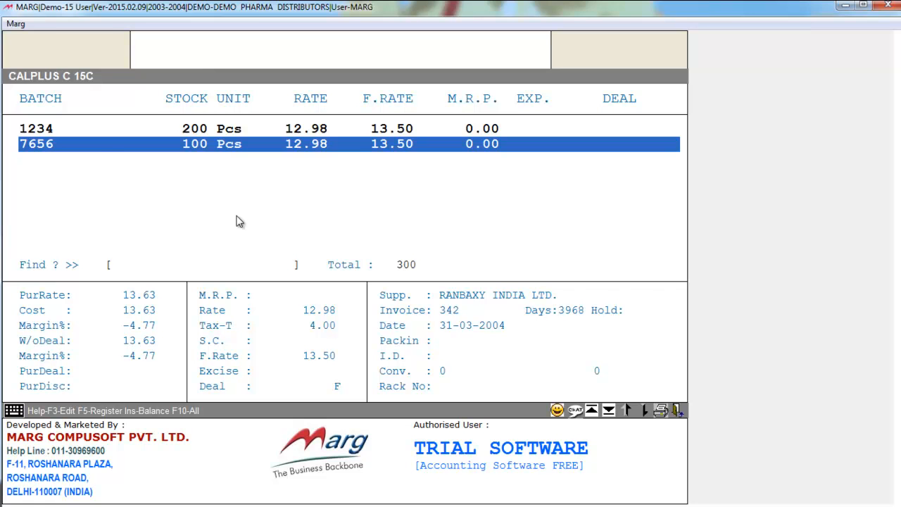
key(Escape)
key(Escape)
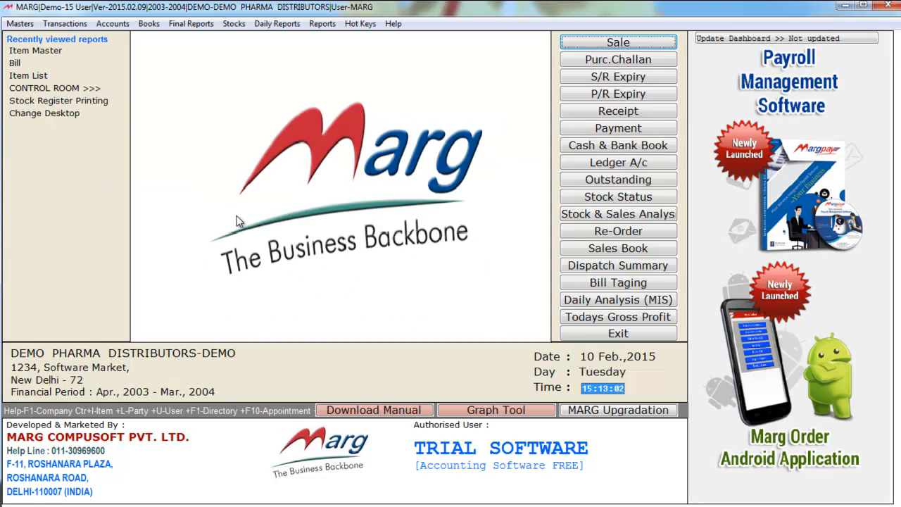
Step: Open the list of purchase bills as on 31-03-2004 for modification
key(alt+t)
key(Down)
key(Right)
key(Down)
key(Down)
key(Return)
key(Return)
key(Return)
key(Return)
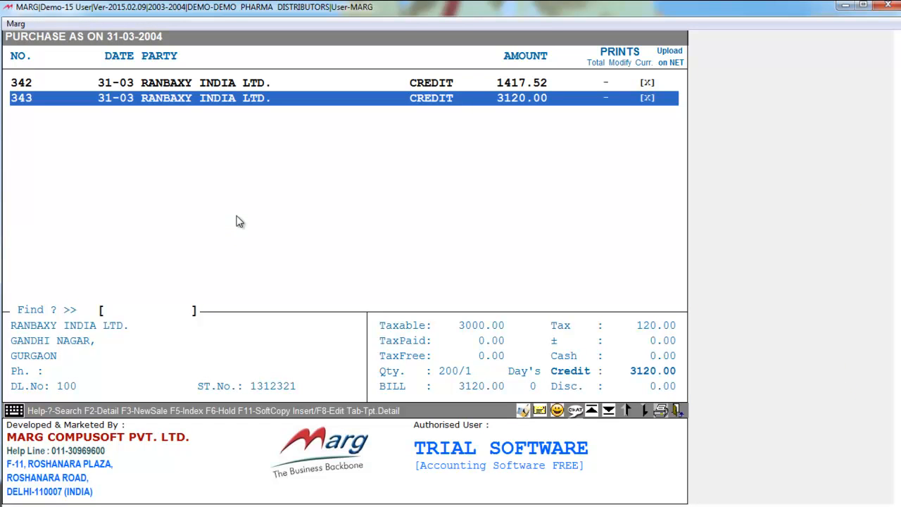
Step: Put RANBAXY INDIA LTD. purchase bill 343 on hold and close the bill list
key(F2)
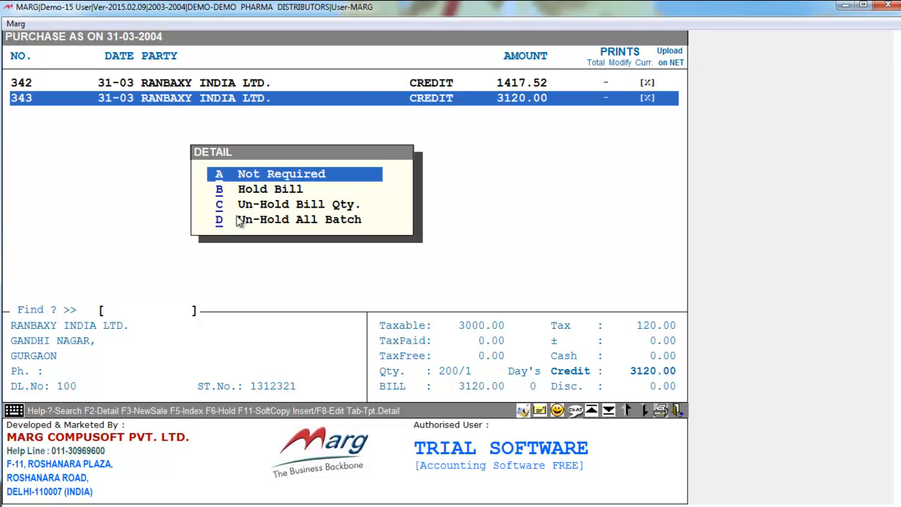
key(Down)
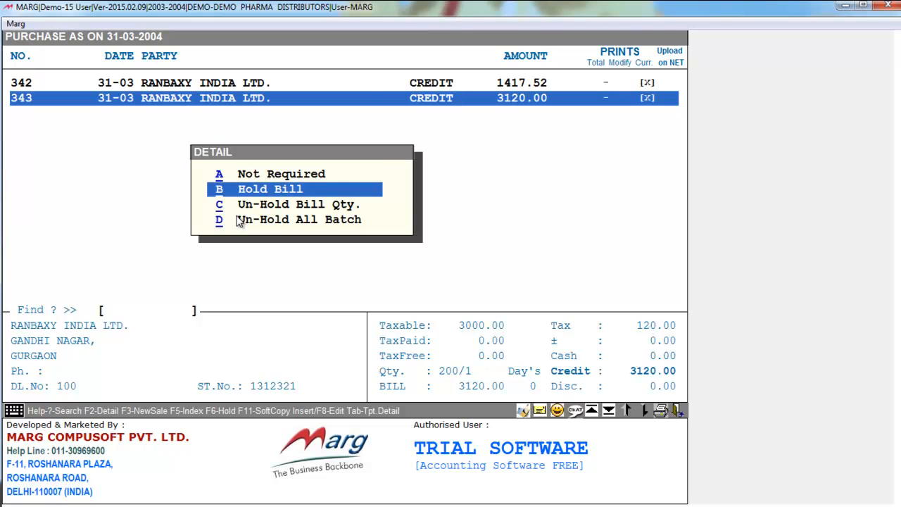
key(Return)
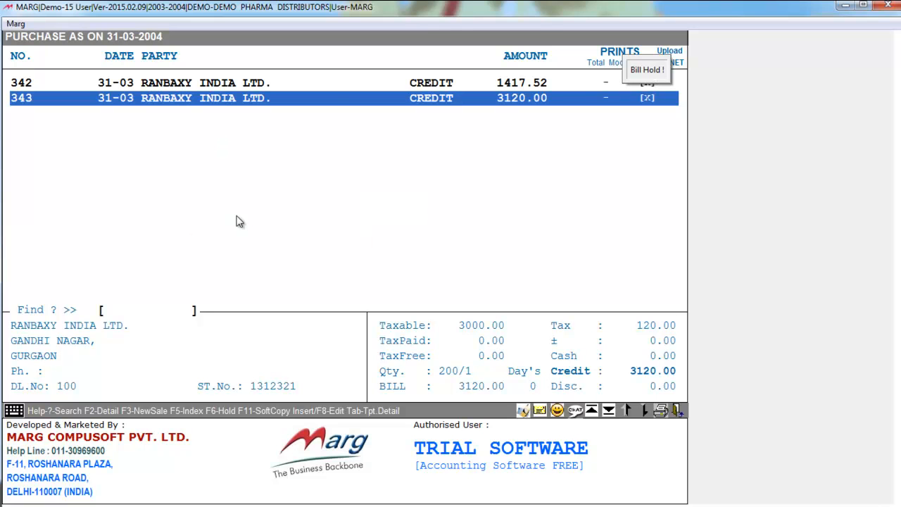
key(Escape)
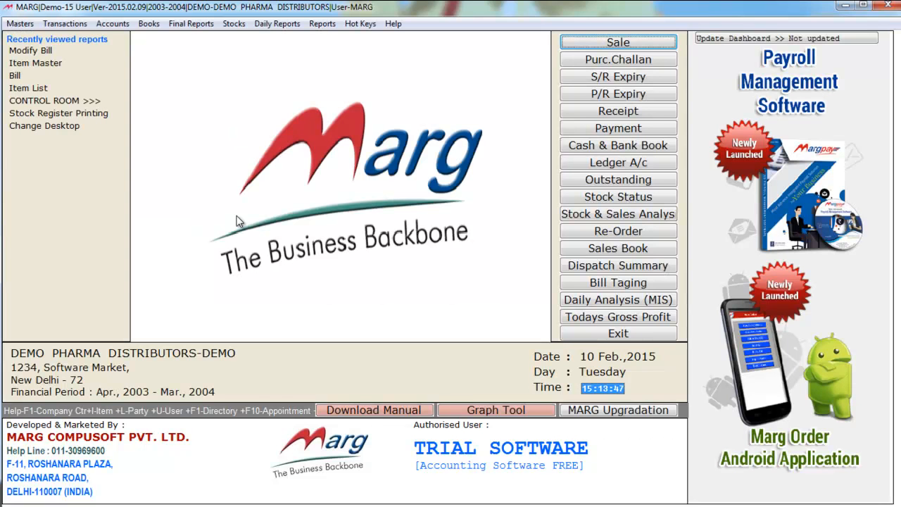
Step: Start a sale bill for AHUJA MEDICINE CENTRE and choose CALPLUS C 15C as the item
key(Return)
key(Return)
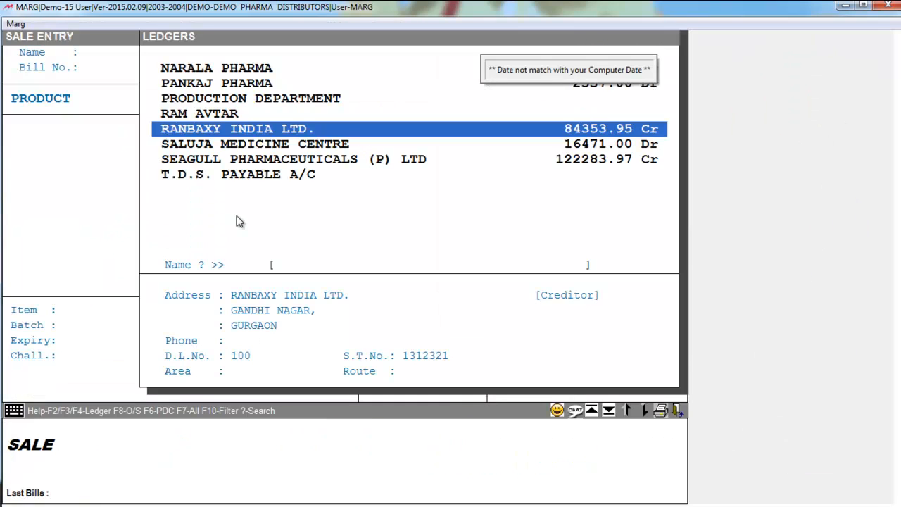
text(AHU)
key(Return)
text(CAL)
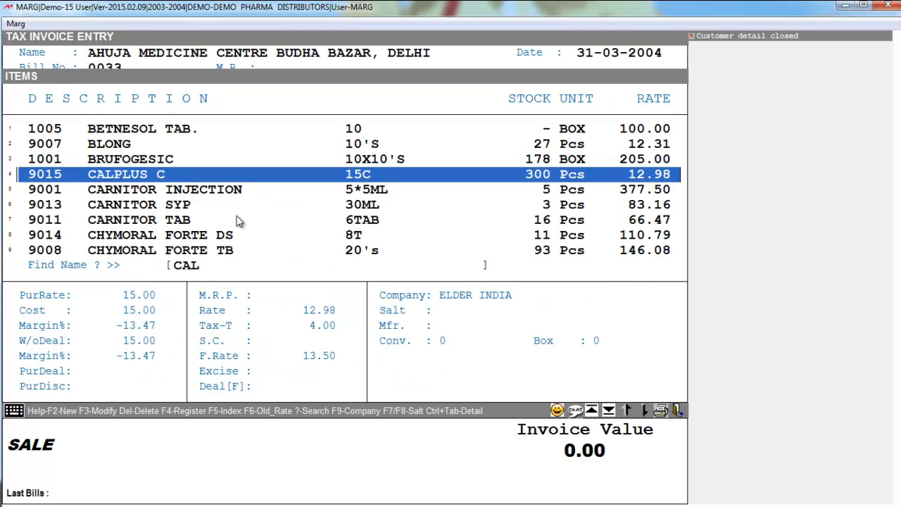
key(Return)
Step: Compare the hold status and details of CALPLUS C batches 1234 and 7656
key(Down)
key(Up)
key(Down)
key(Up)
key(Down)
key(Up)
key(Down)
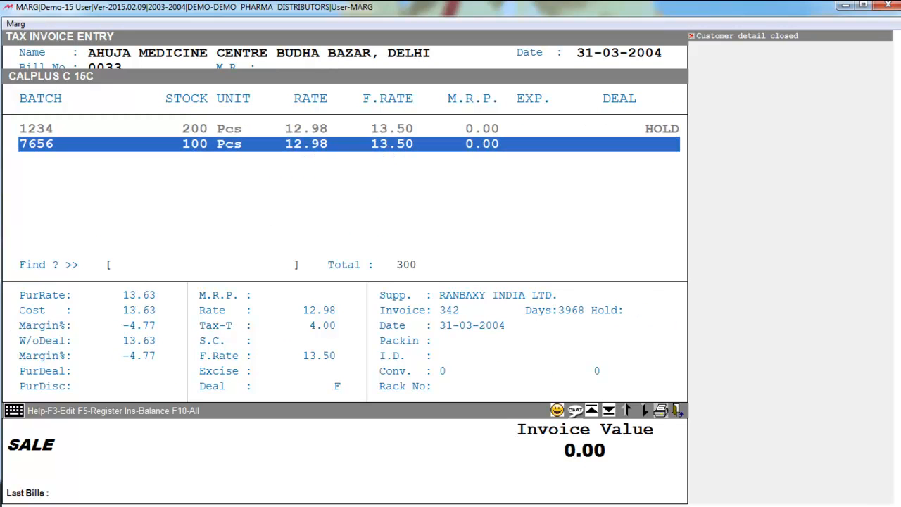
click(132, 131)
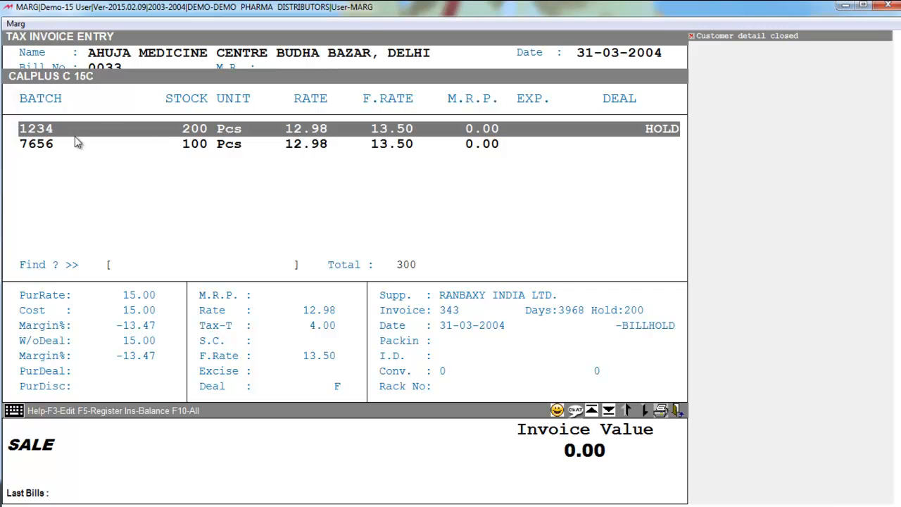
Step: Try to sell CALPLUS C from the held batch 1234 on this invoice
key(Down)
key(Up)
key(Down)
key(Up)
key(Return)
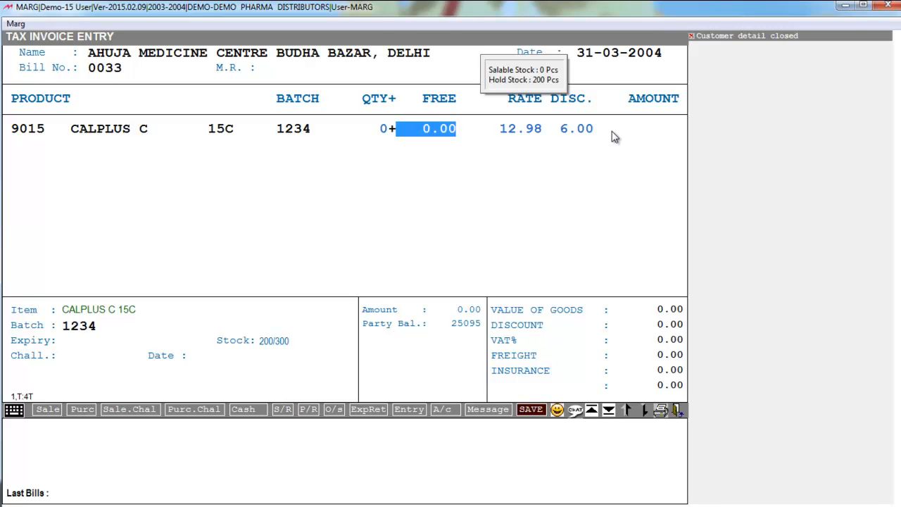
key(Return)
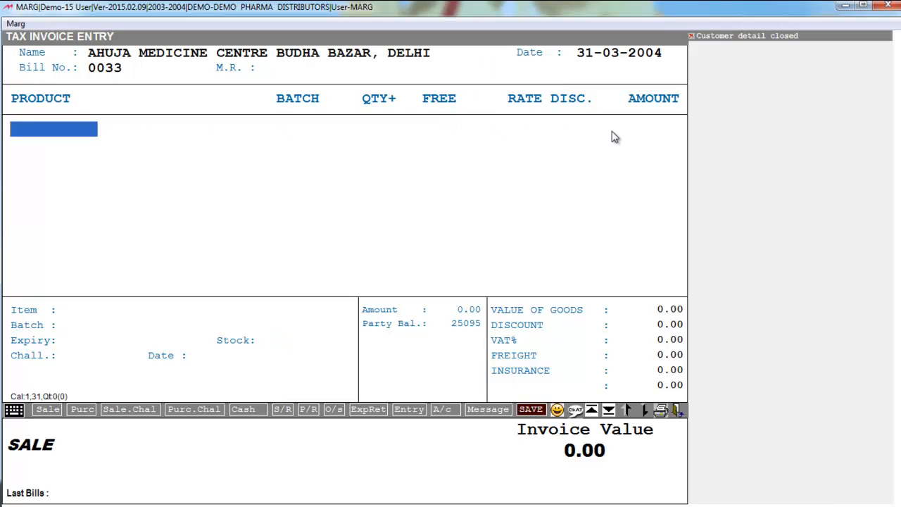
Step: Add CALPLUS C from batch 7656 with quantity 12, rate 20.00 and discount 0.00, without storing the discount change
key(Return)
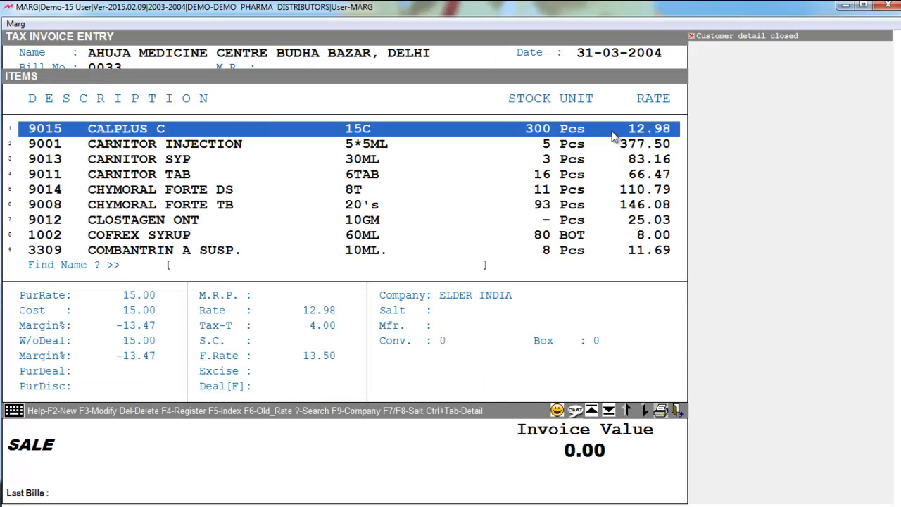
key(Return)
key(Down)
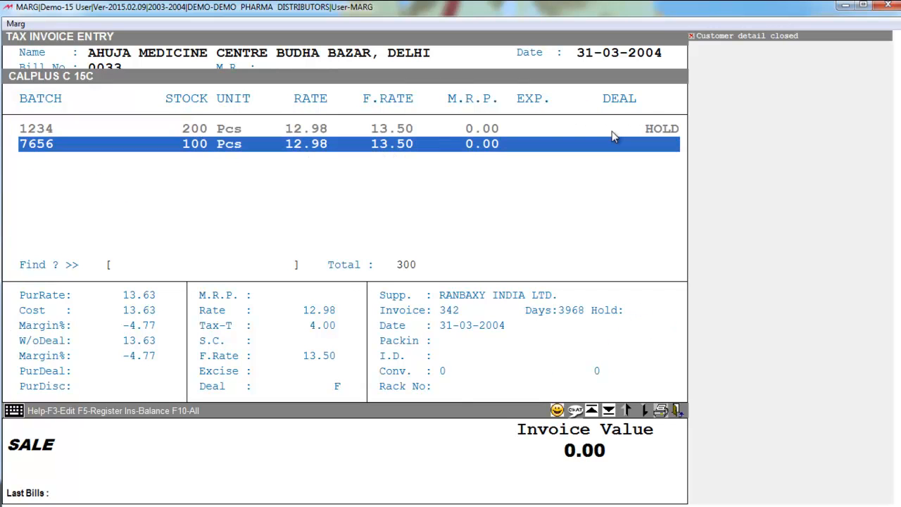
key(Return)
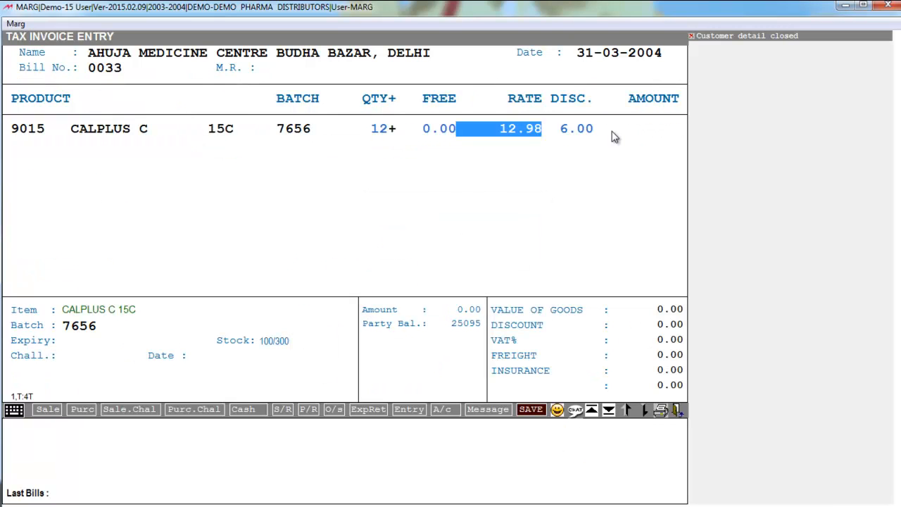
text(20)
key(Return)
key(Return)
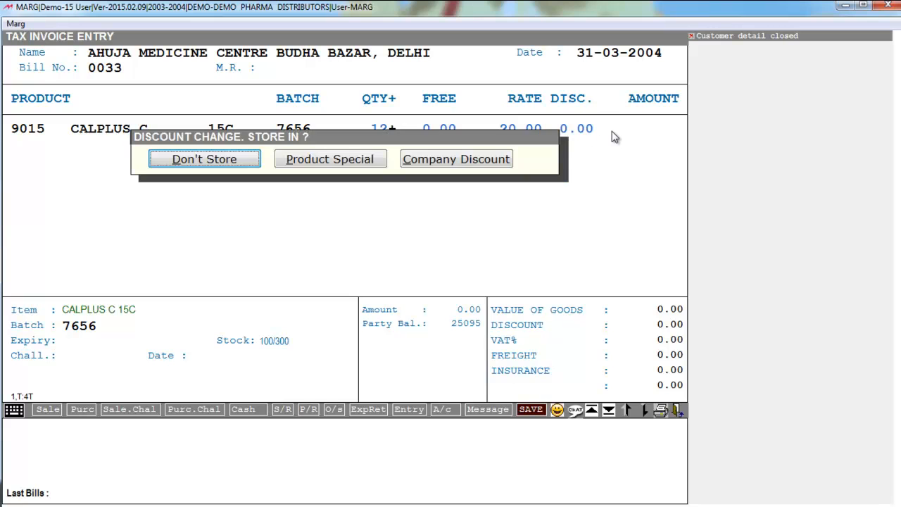
key(Return)
Step: Save the AHUJA MEDICINE CENTRE sale invoice and leave sale entry
key(Escape)
key(Return)
key(Return)
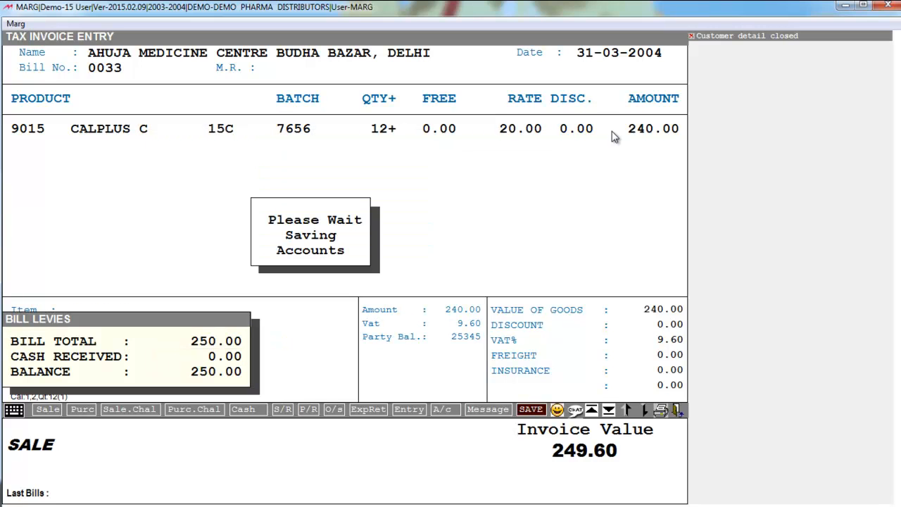
key(Escape)
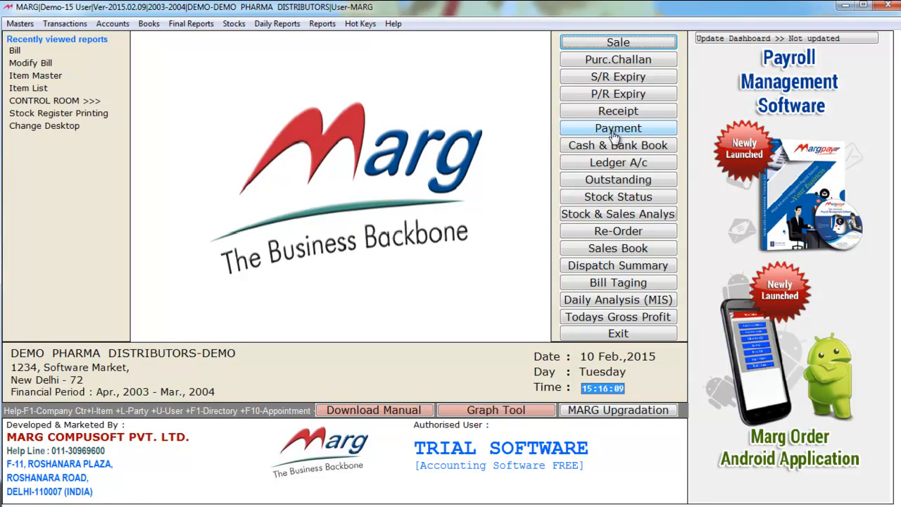
Step: Start a sale invoice for B.LAL & SONS dated 31-03-2004 and bring up the item list
key(Return)
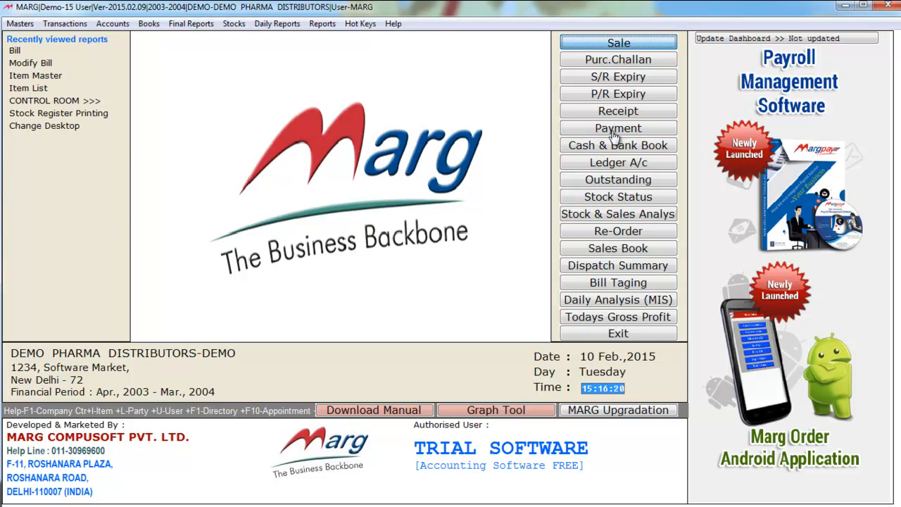
key(Return)
key(Return)
key(Return)
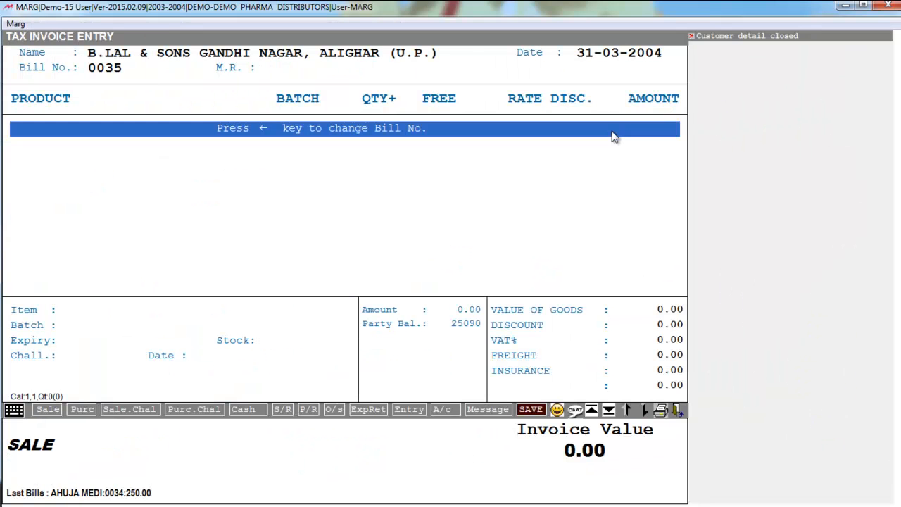
key(Return)
key(Return)
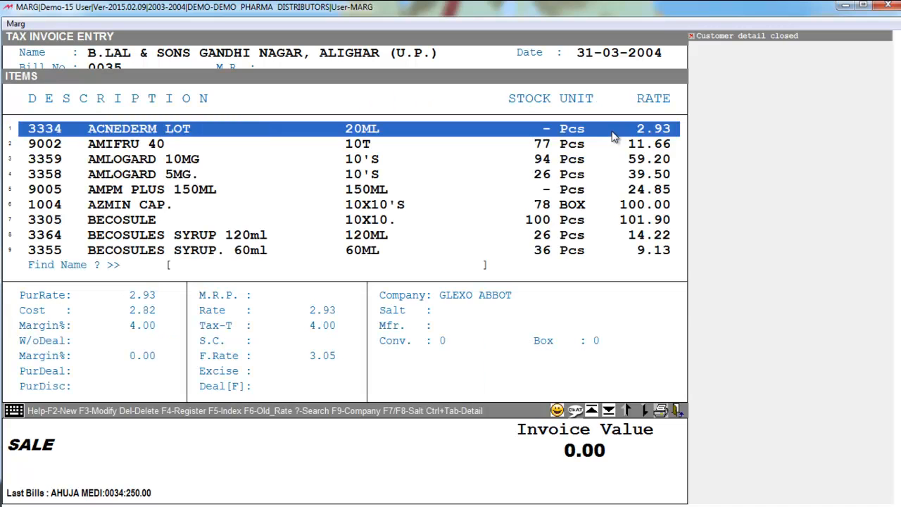
Step: Find BECOSULES SYRUP. 60ml in the item list and show its batch details
key(Down)
key(Down)
key(Down)
key(Down)
key(Down)
key(Down)
key(Down)
key(Down)
key(Down)
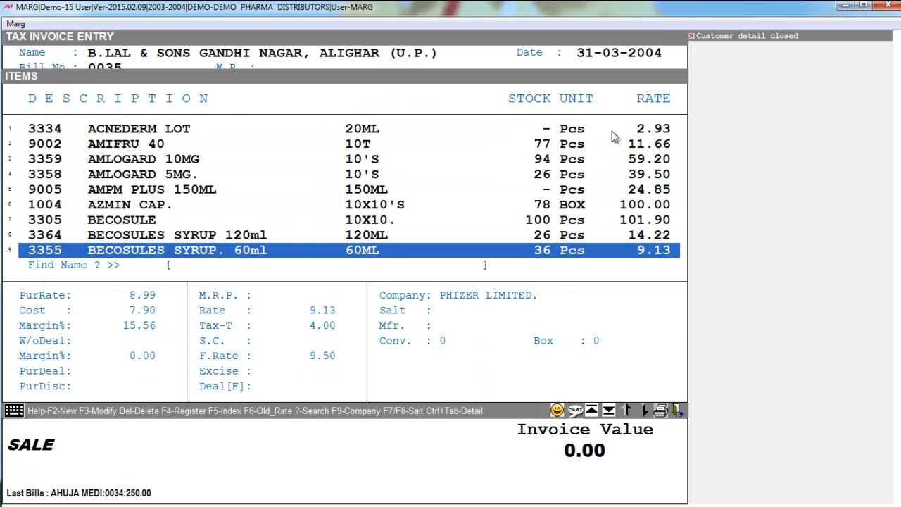
key(Up)
key(Page_Down)
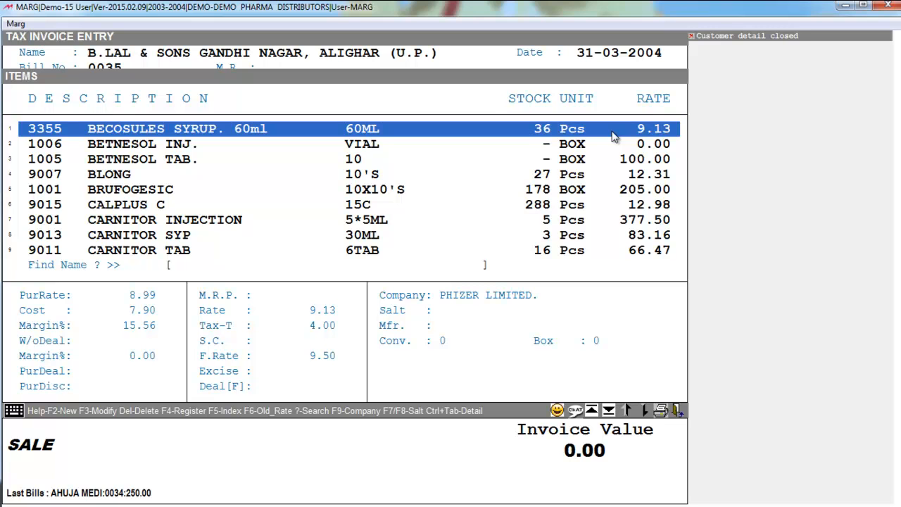
key(F4)
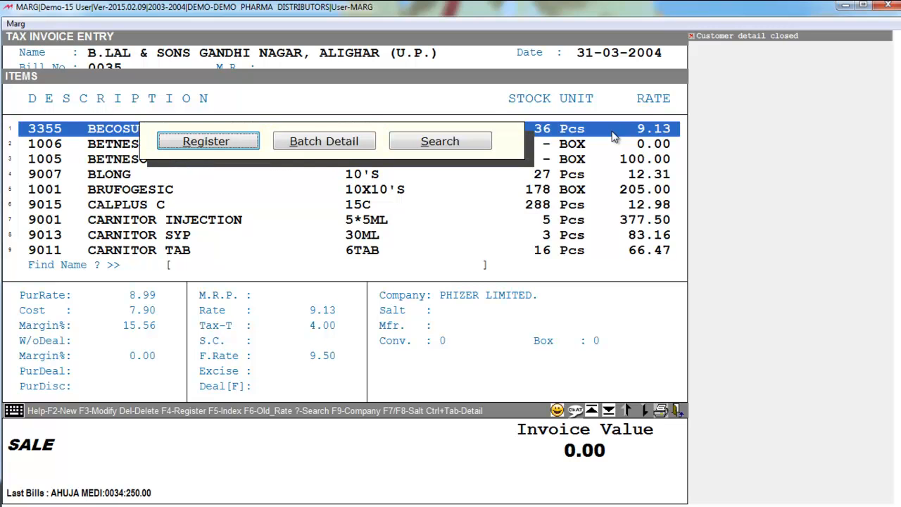
key(Right)
key(Return)
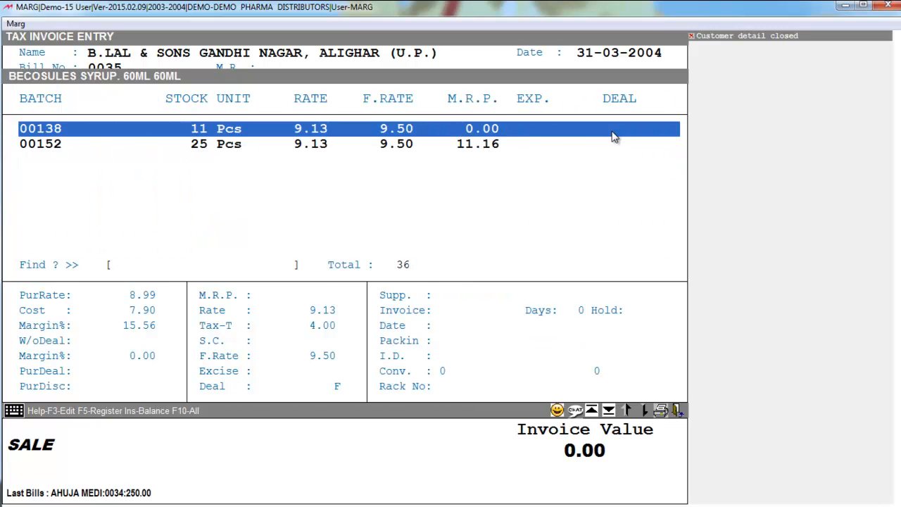
Step: Compare the hold status and details of BECOSULES SYRUP. 60ml batches 00138 and 00152
key(Down)
key(Up)
key(Down)
key(Up)
key(Down)
key(Up)
key(Down)
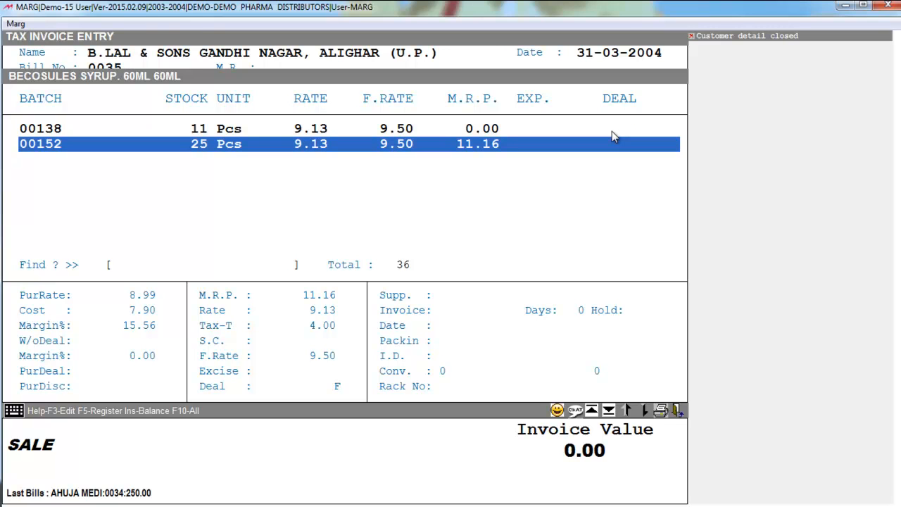
Step: Set Hold to Yes for BECOSULES SYRUP. 60ml batch 00152, then leave sale entry without adding items
key(Return)
key(Return)
key(Return)
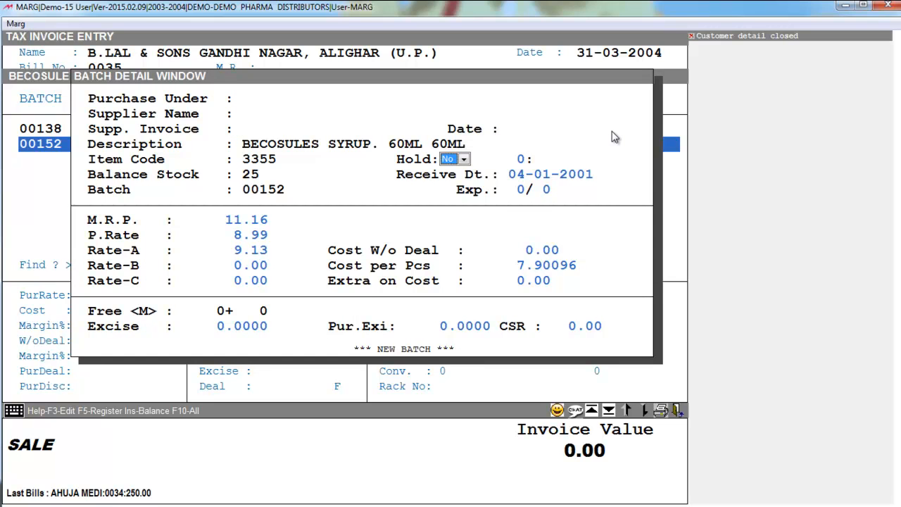
key(alt+Down)
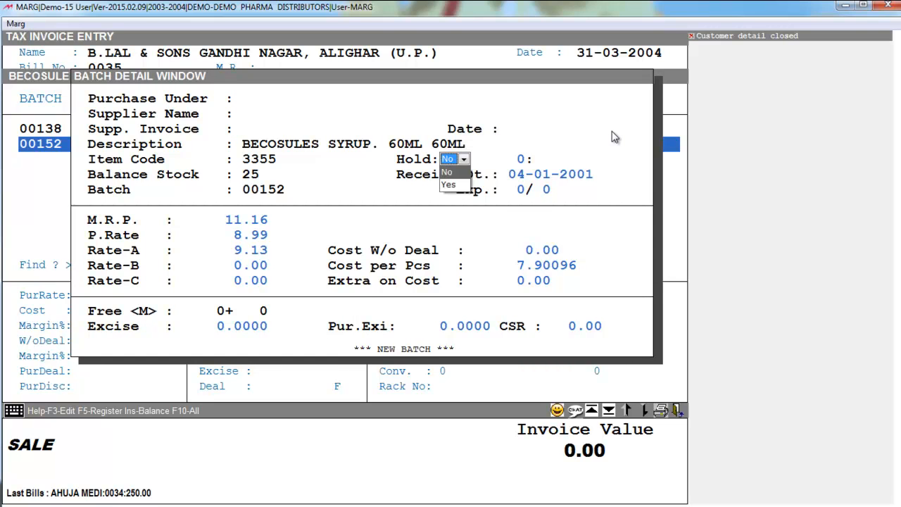
key(Down)
key(Return)
key(Return)
key(Return)
key(Return)
key(Return)
key(Return)
key(Return)
key(Return)
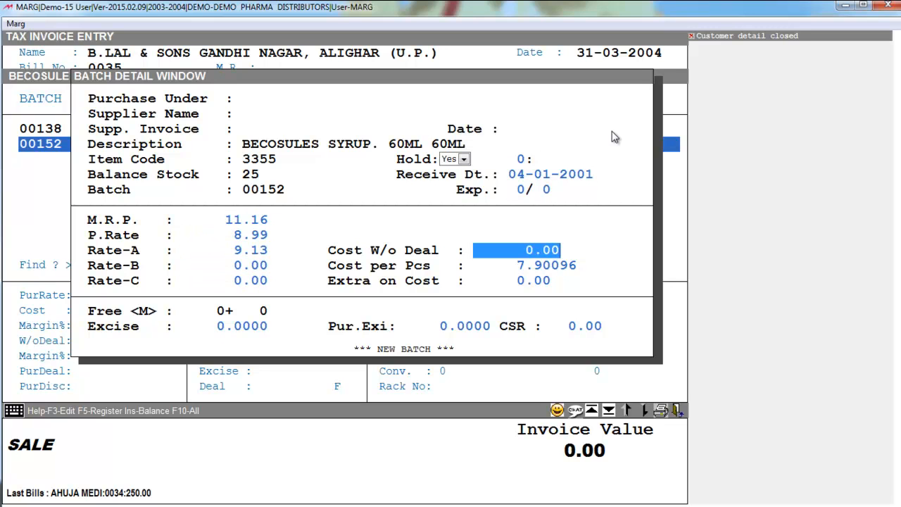
key(Escape)
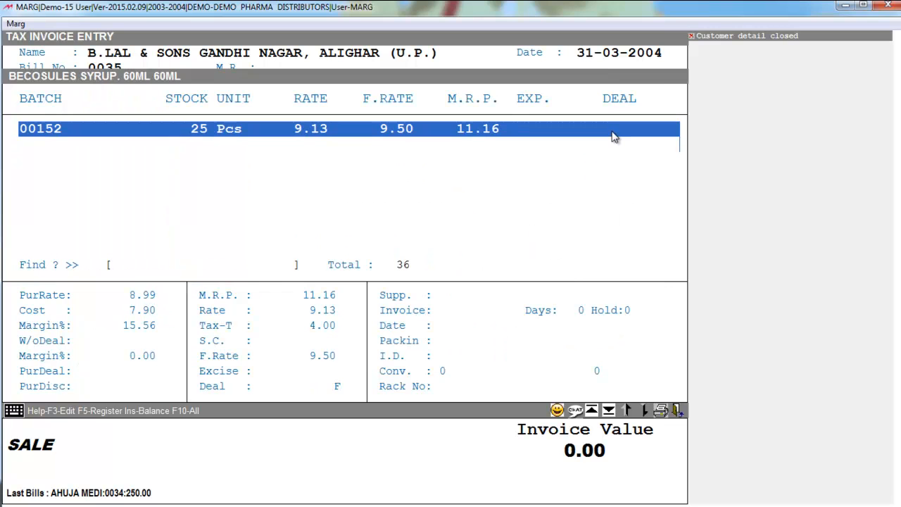
key(Down)
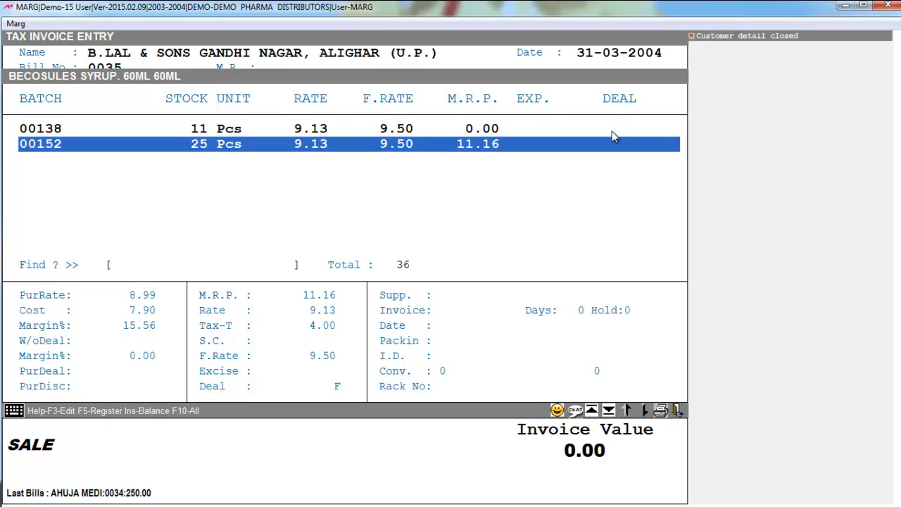
key(Escape)
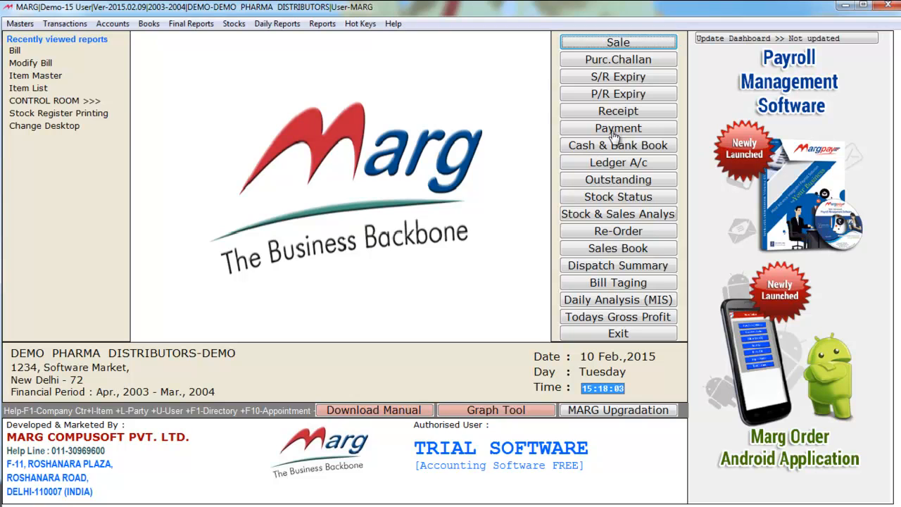
Step: Bring up the list of purchase bills as on 31-03-2004 for modification
key(alt+t)
key(Down)
key(Right)
key(Down)
key(Down)
key(Return)
key(Return)
key(Return)
key(Return)
key(Return)
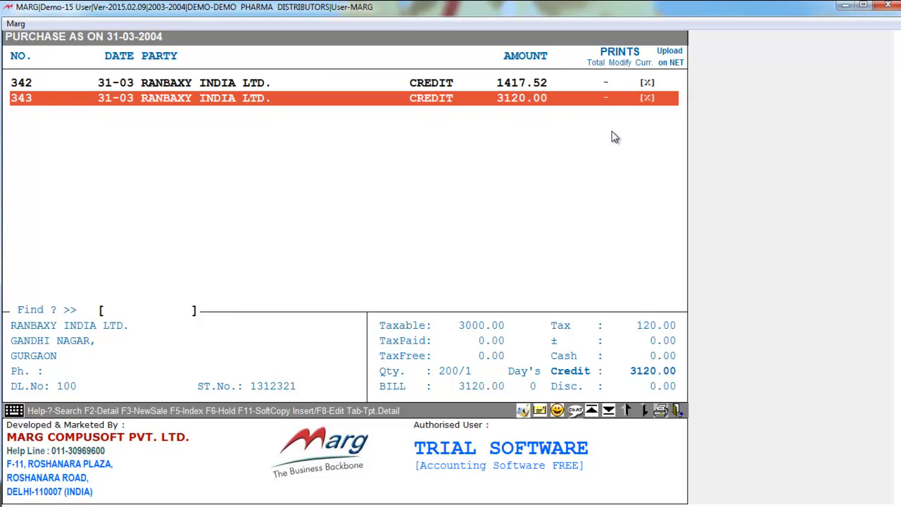
Step: Un-hold all batches of RANBAXY INDIA LTD. purchase bill 343 and leave the purchase bill list
key(Up)
key(Down)
key(Up)
key(Down)
key(F2)
key(Down)
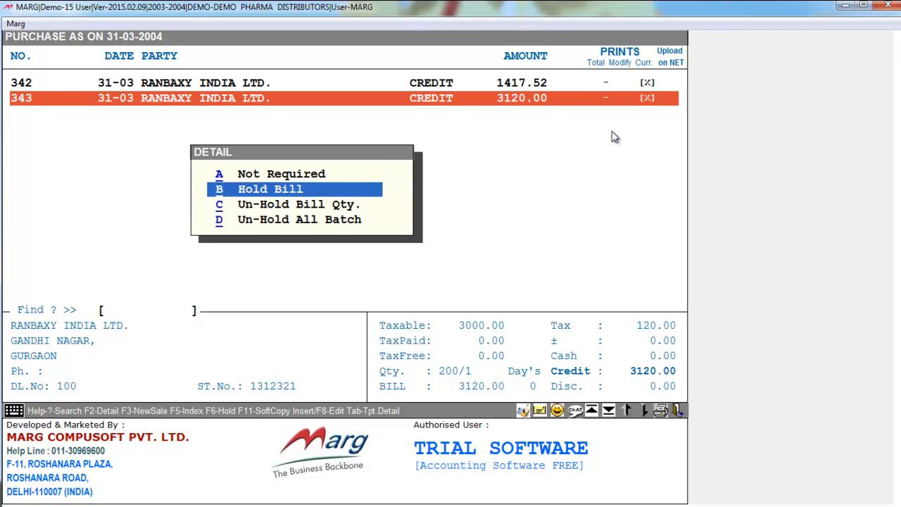
key(Down)
key(Down)
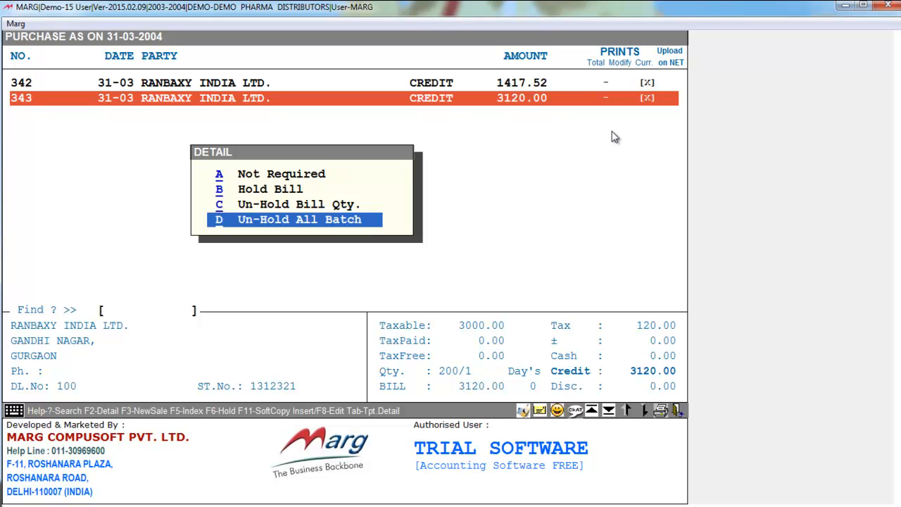
key(Up)
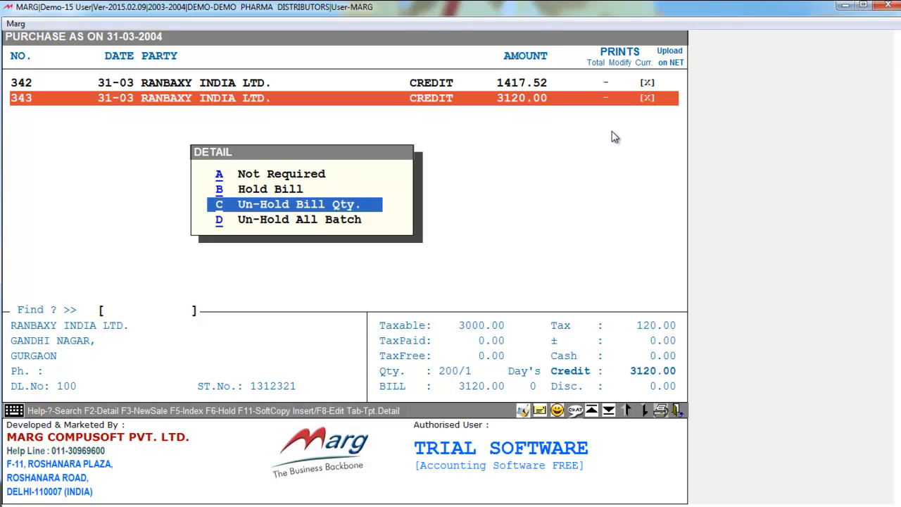
key(Down)
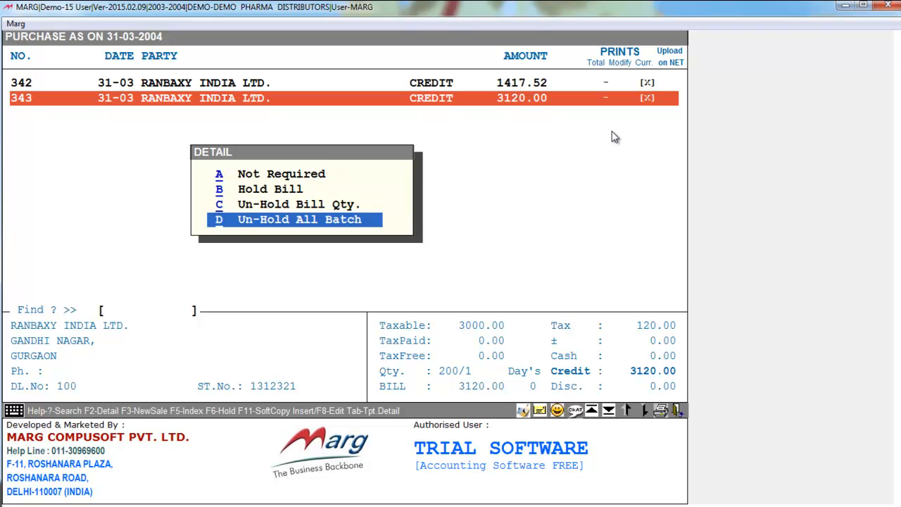
key(Return)
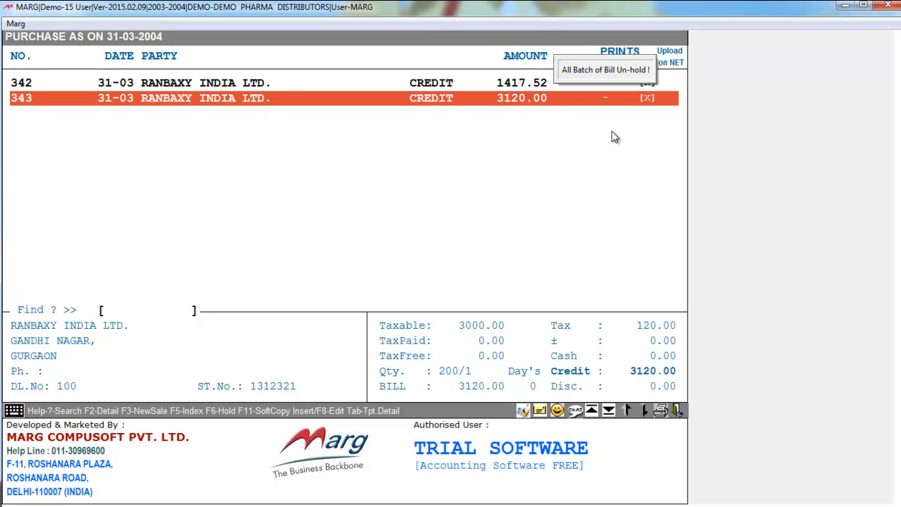
key(Escape)
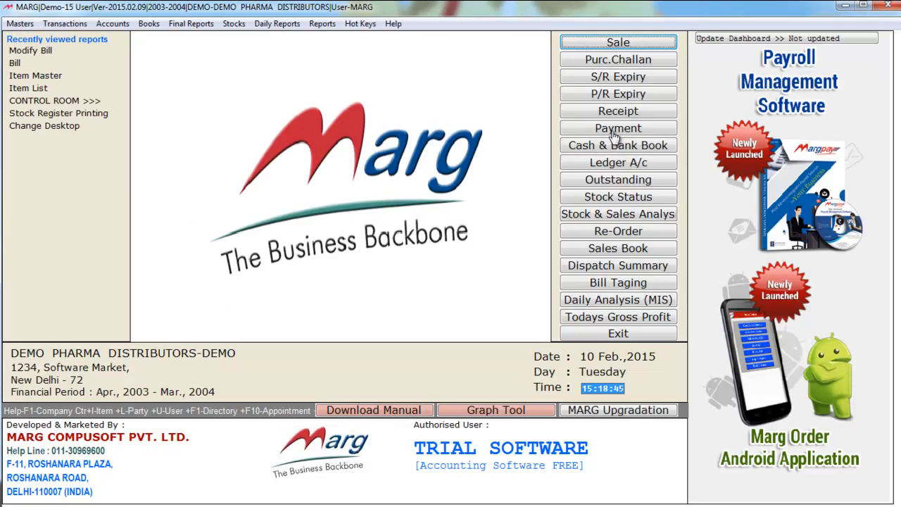
Step: Start a sale invoice for B.LAL & SONS and find CALPLUS C in the item list
key(Return)
key(Return)
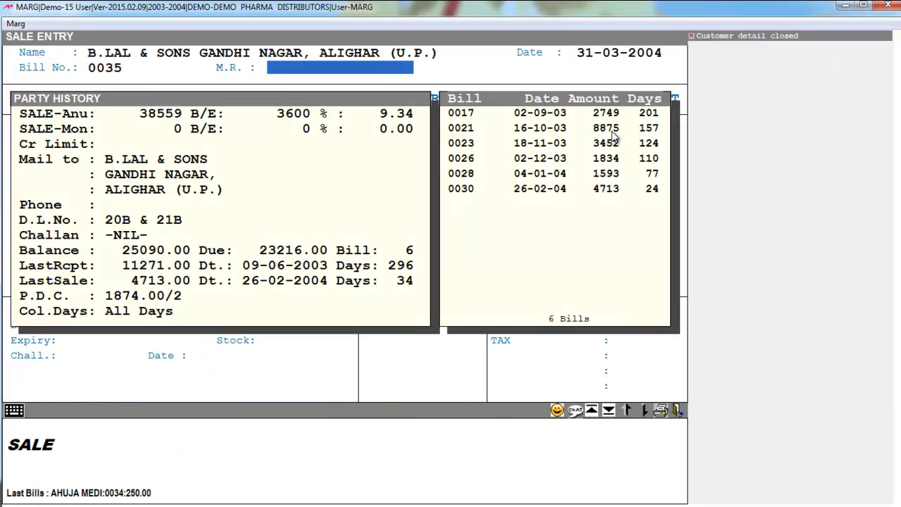
key(Return)
text(CALC)
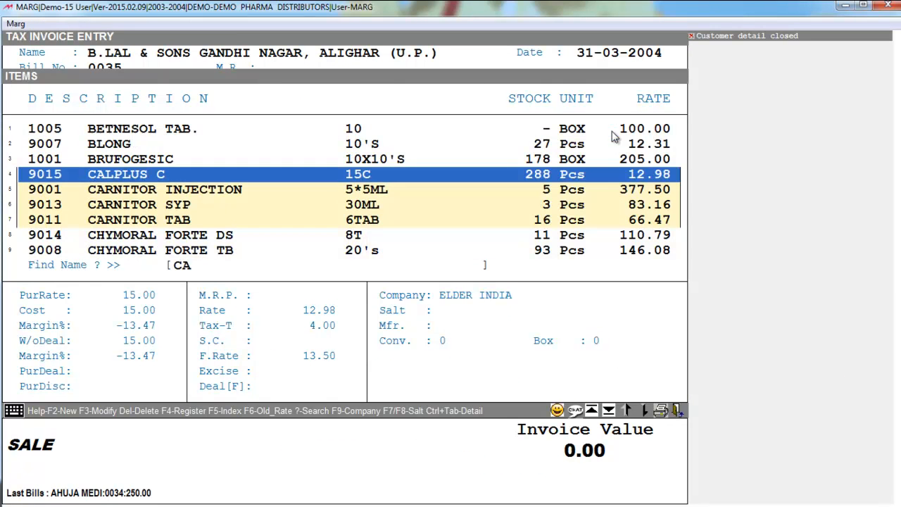
Step: Show the CALPLUS C batches and compare the hold status of batches 1234 and 7656
key(Return)
key(Down)
key(Up)
key(Down)
key(Up)
key(Down)
key(Up)
key(Down)
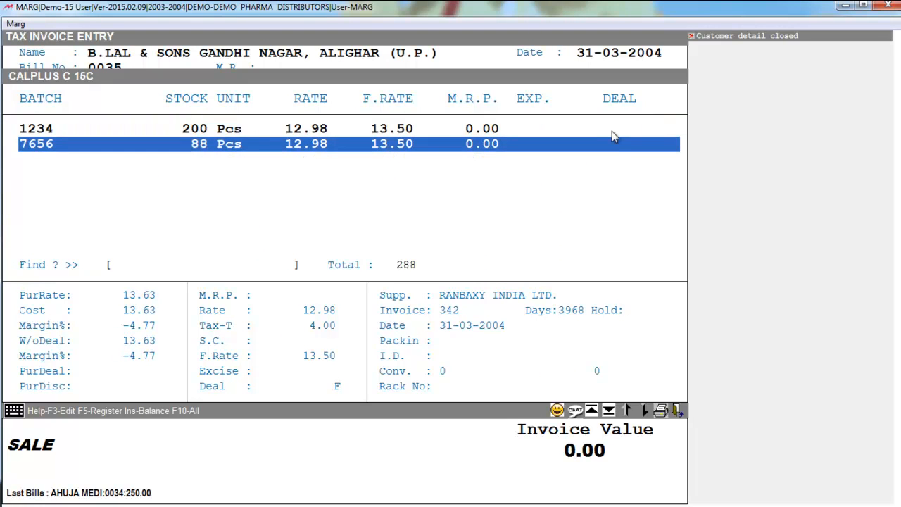
Step: Add CALPLUS C from batch 1234 with quantity 12, rate 20.00 and discount 0.00
key(Up)
key(Return)
key(Return)
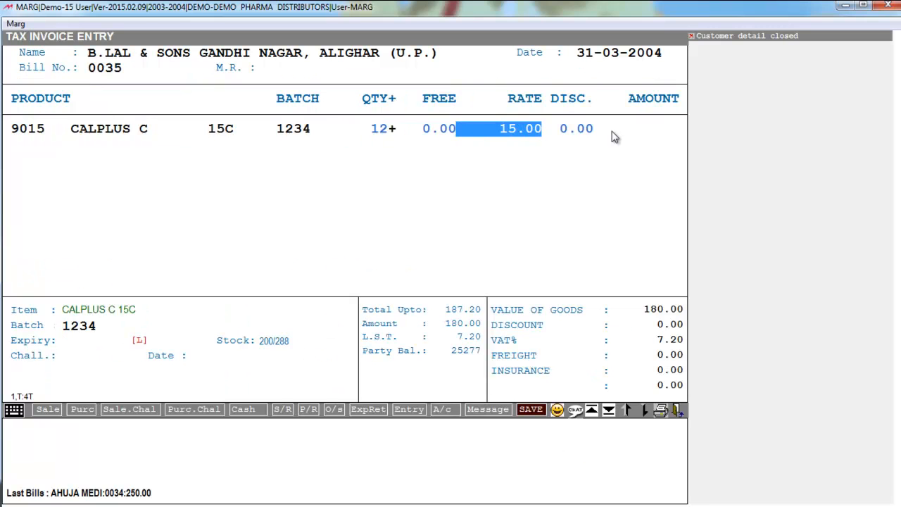
text(20)
key(Return)
key(Return)
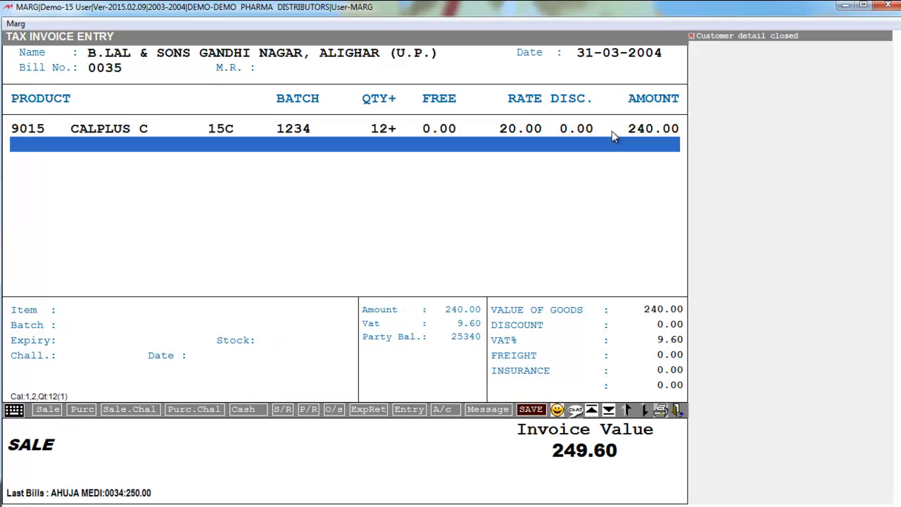
Step: Save the B.LAL & SONS sale invoice without printing copies and leave sale entry
key(Escape)
key(Return)
key(Return)
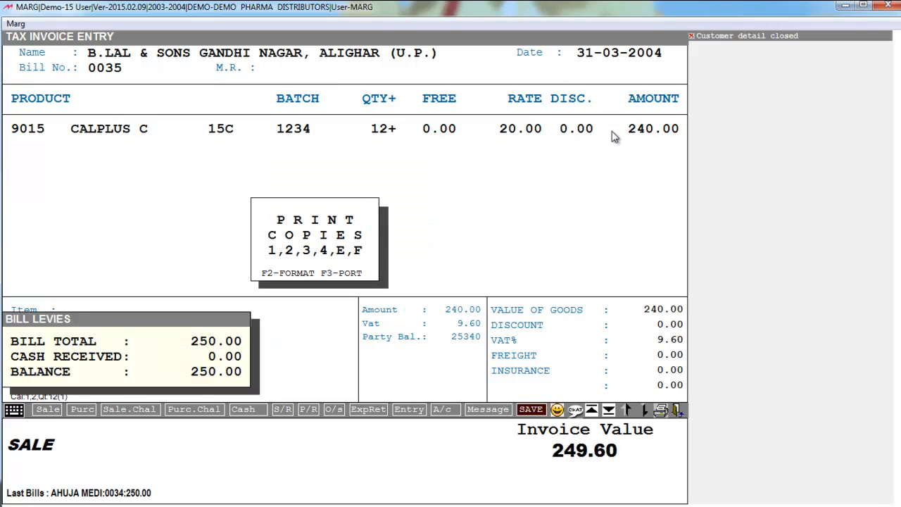
key(Escape)
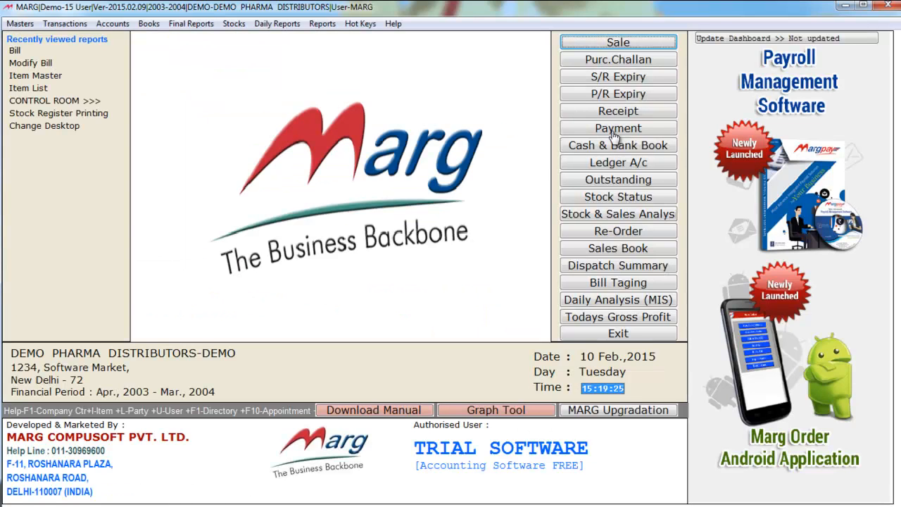
Step: Start another sale invoice for B.LAL & SONS and show the batches of BECOSULES SYRUP 120ml
key(Return)
key(Return)
key(Return)
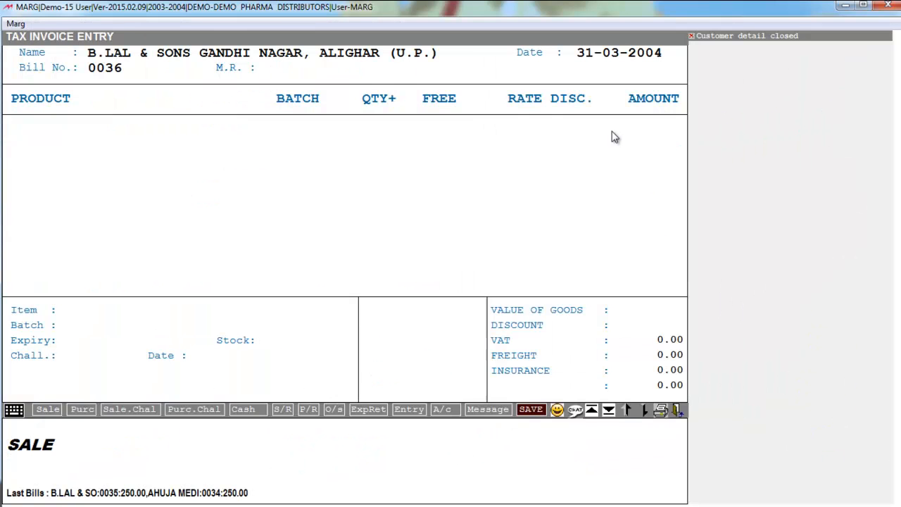
key(Return)
text(BECO)
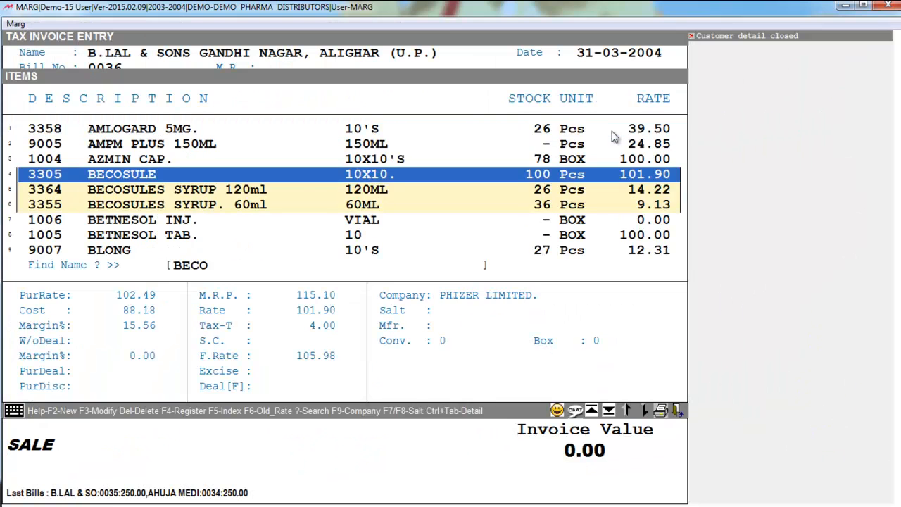
key(Down)
key(Down)
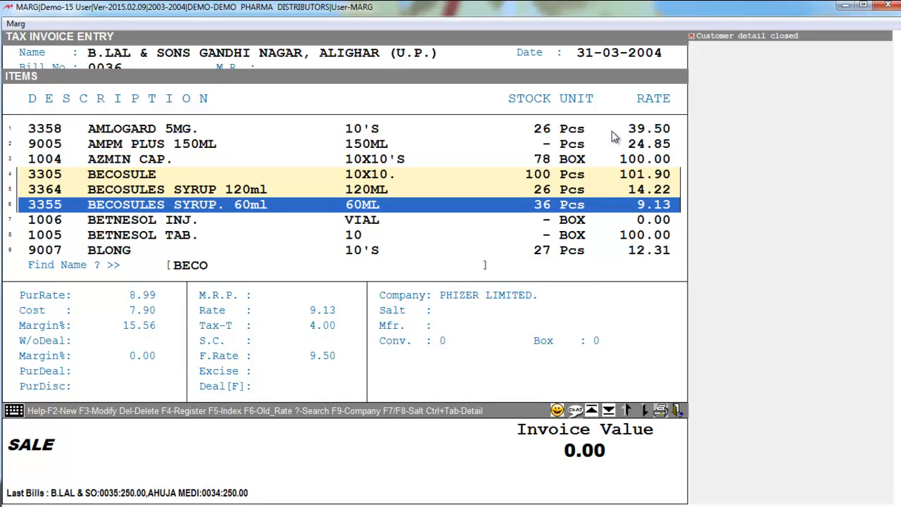
key(Up)
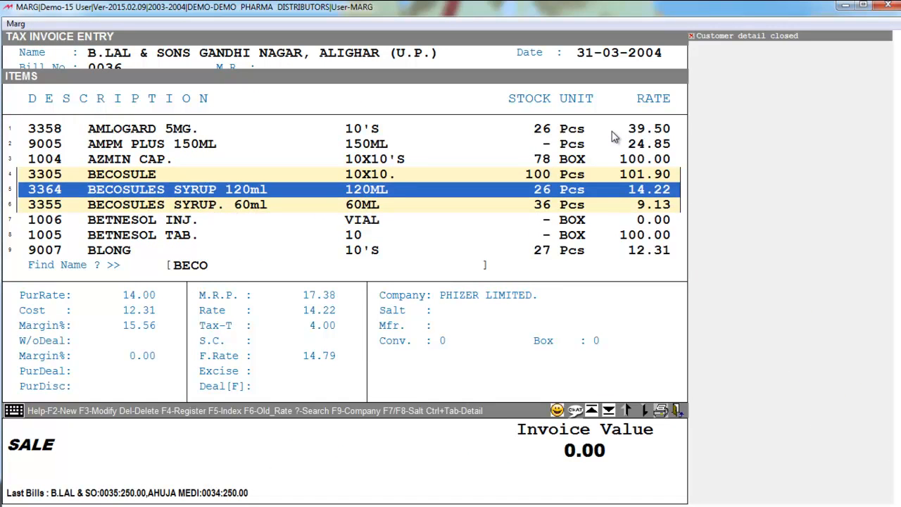
key(Return)
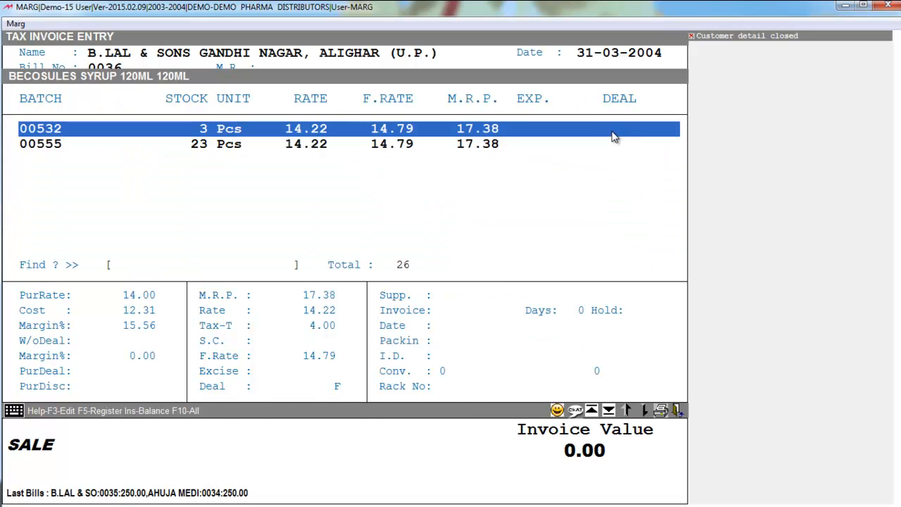
Step: Examine the Hold option in the details of BECOSULES SYRUP 120ml batch 00555 and leave sale entry without changes
key(Down)
key(F3)
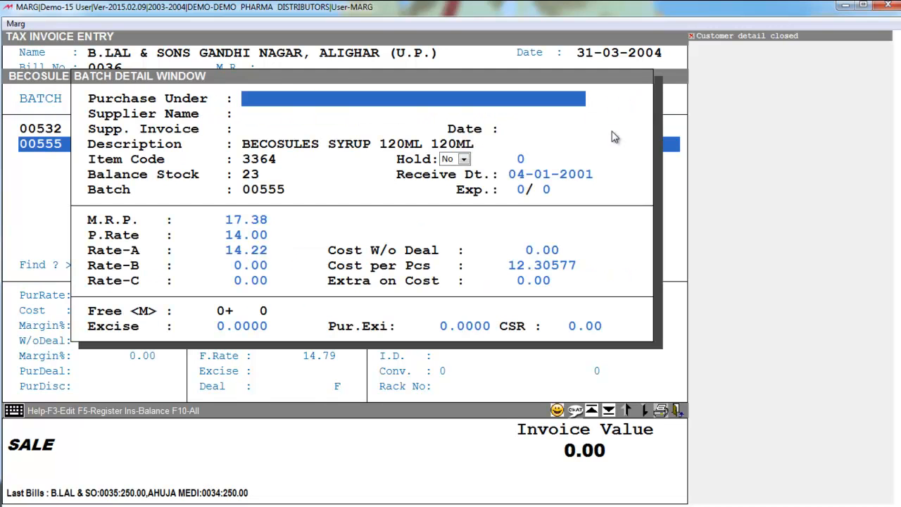
key(Return)
key(Return)
key(Return)
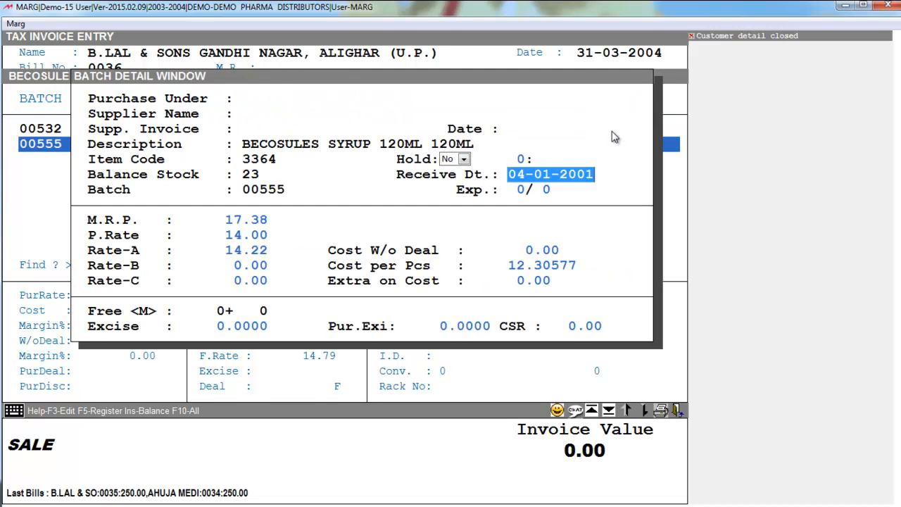
key(Escape)
key(Escape)
key(Escape)
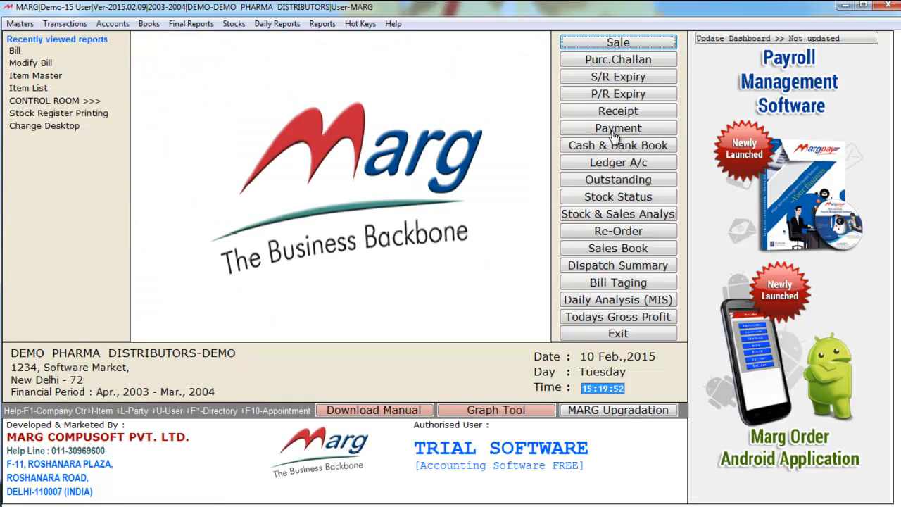